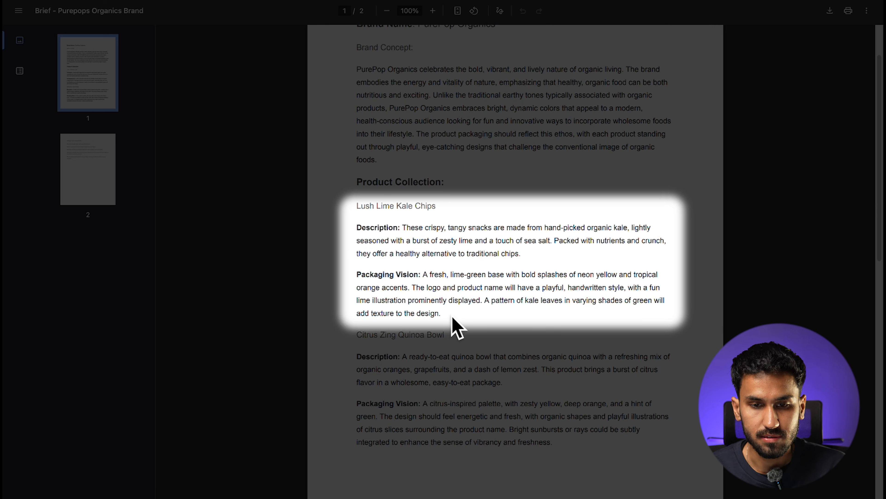
- Copy the Lush Lime Kale Chips section, with its Description and Packaging Vision, from the brand brief
{"action": "left_click_drag", "start_coordinate": [356, 206], "coordinate": [500, 313]}
{"action": "key", "text": "super+c"}
{"action": "left_click", "coordinate": [422, 327]}
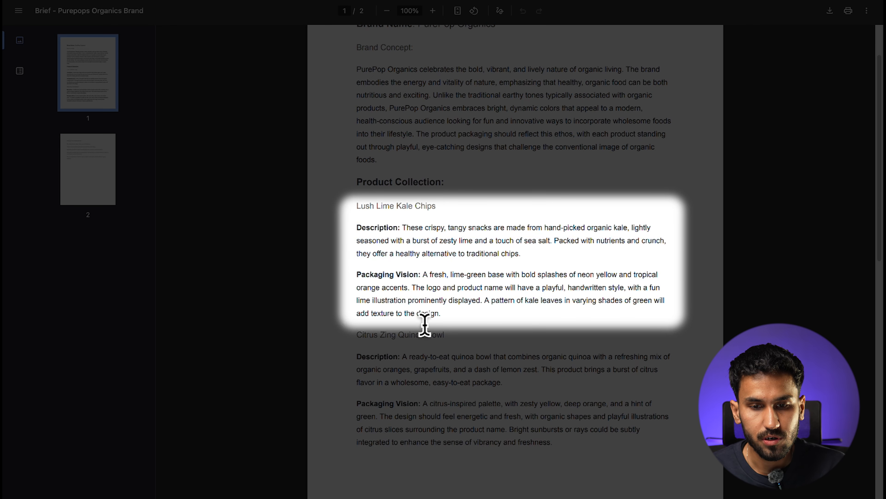
{"action": "triple_click", "coordinate": [432, 313]}
{"action": "left_click", "coordinate": [451, 319]}
{"action": "left_click", "coordinate": [353, 274]}
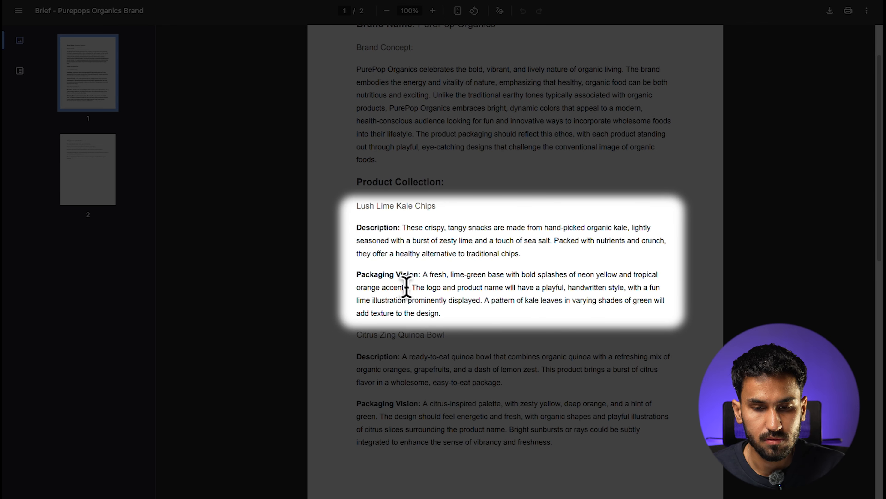
{"action": "left_click", "coordinate": [431, 313], "text": "shift"}
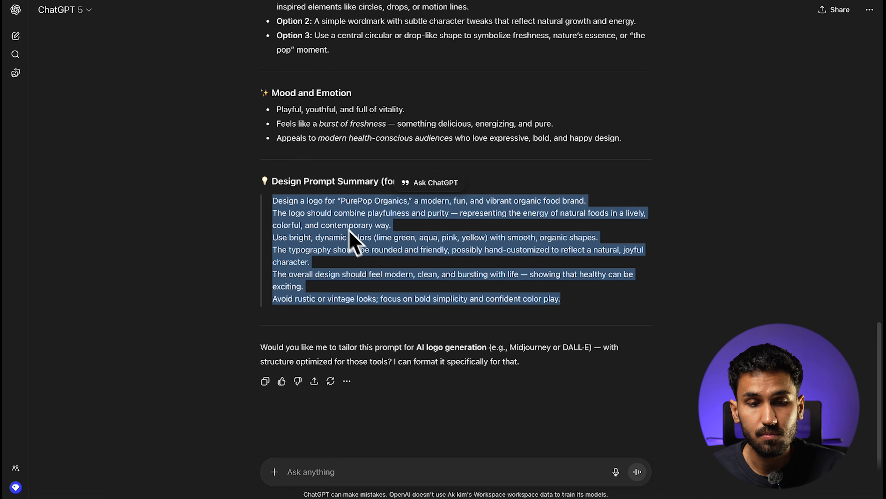
- In the ChatGPT conversation, begin a message with "i have generated the logo for Purepops Organics, I am sharing details of the first product"
{"action": "left_click", "coordinate": [309, 471]}
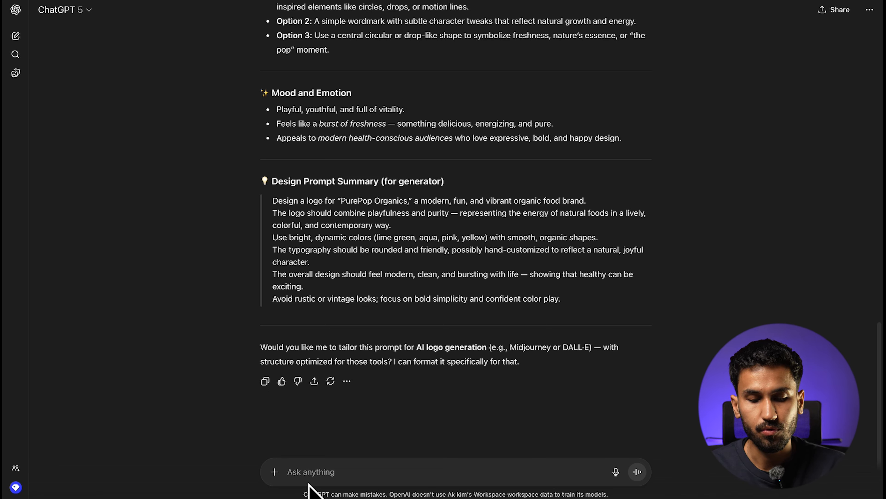
{"action": "type", "text": "i have generated the logo for "}
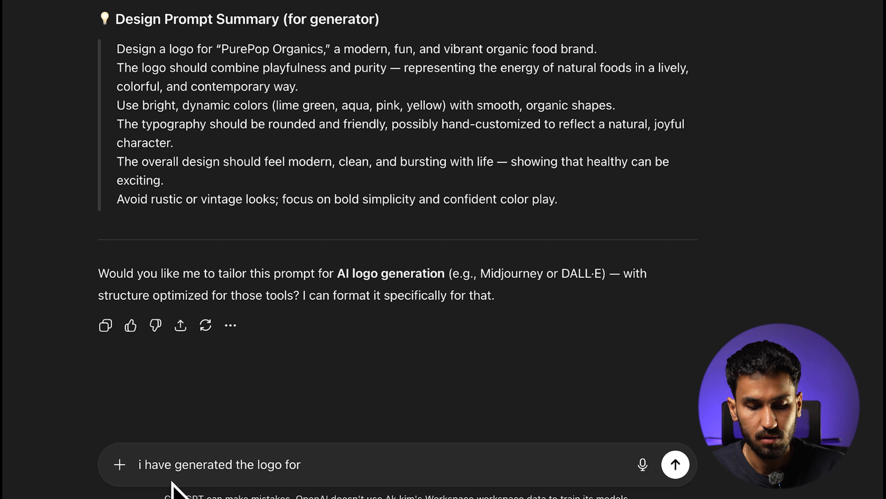
{"action": "type", "text": "Purepops "}
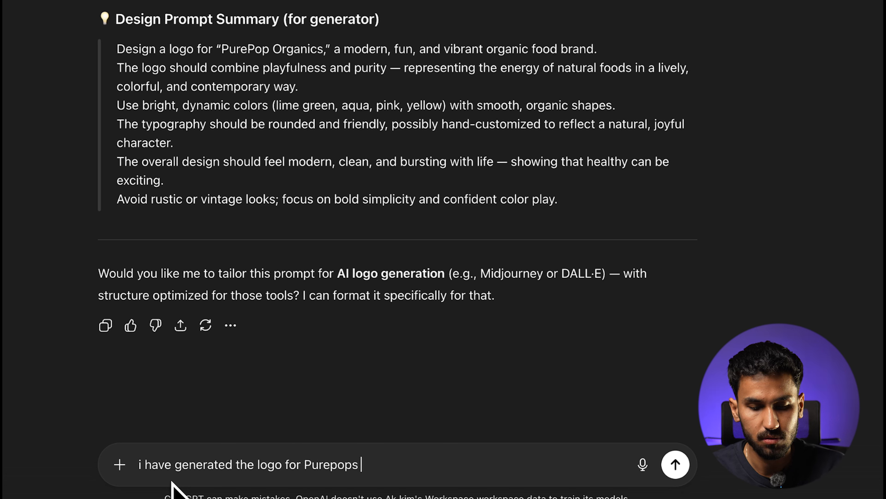
{"action": "type", "text": "Organics,"}
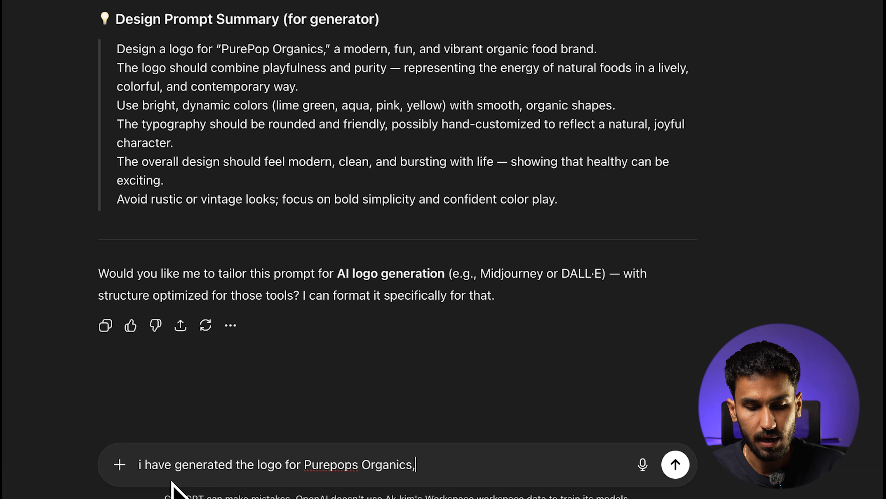
{"action": "type", "text": " I am sharing deta"}
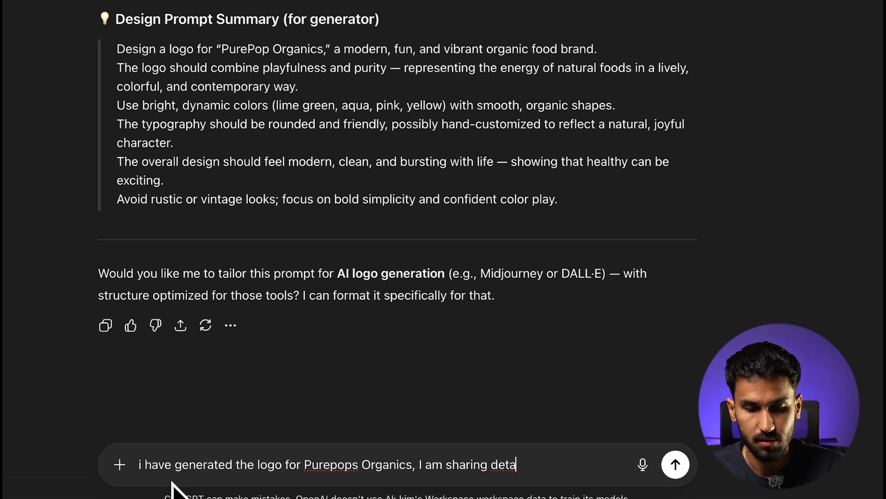
{"action": "type", "text": "ils of the"}
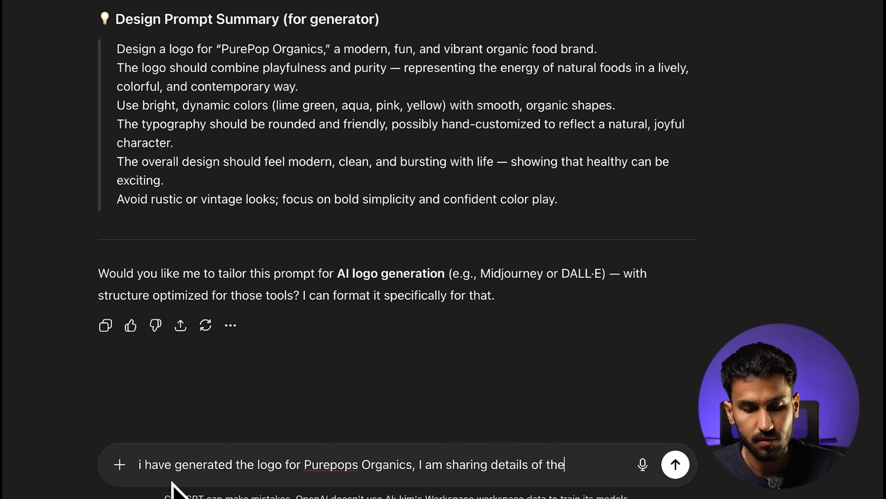
{"action": "type", "text": " first product in"}
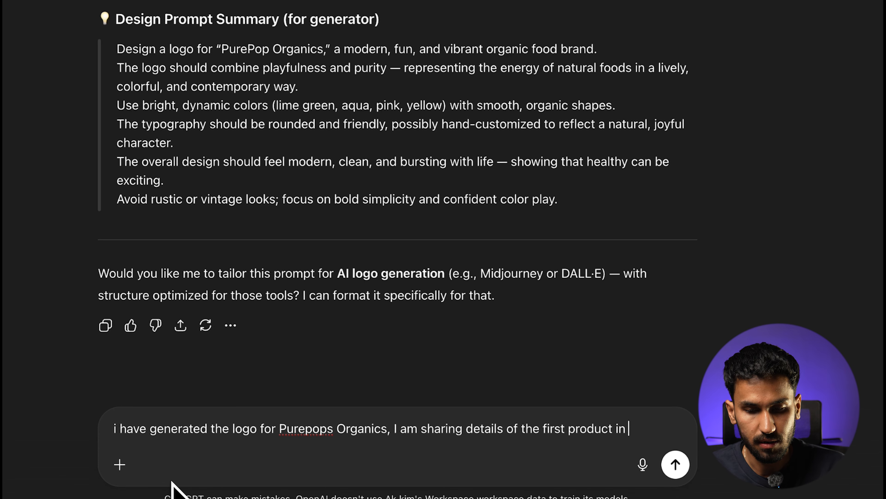
{"action": "key", "text": "BackSpace"}
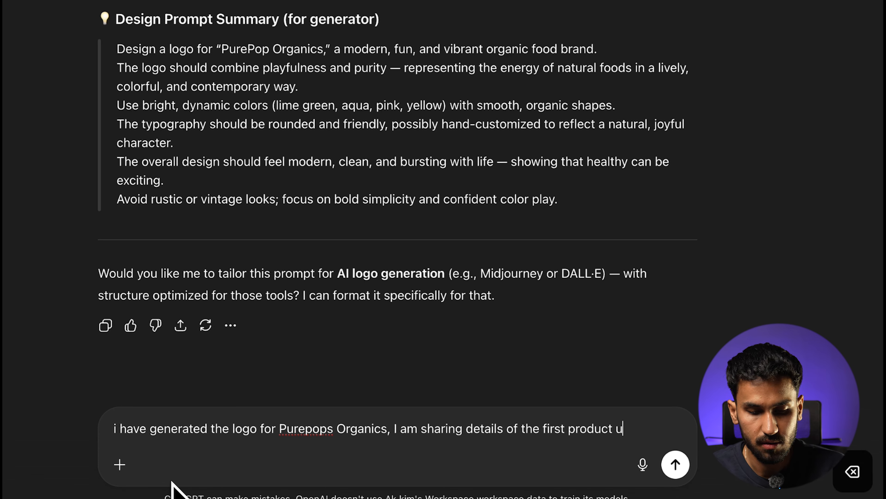
- Complete the message with "under the brand, i want you to give me a detailed prompt to generate a flat label for this product using ImagineArt:", paste the brief, and send
{"action": "type", "text": "nder the brand, i want you to"}
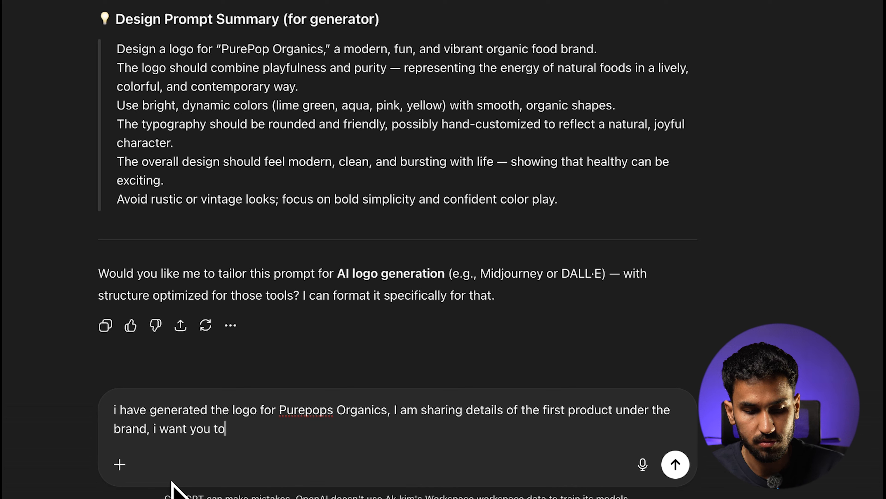
{"action": "type", "text": " give me a detailed prompt to gene"}
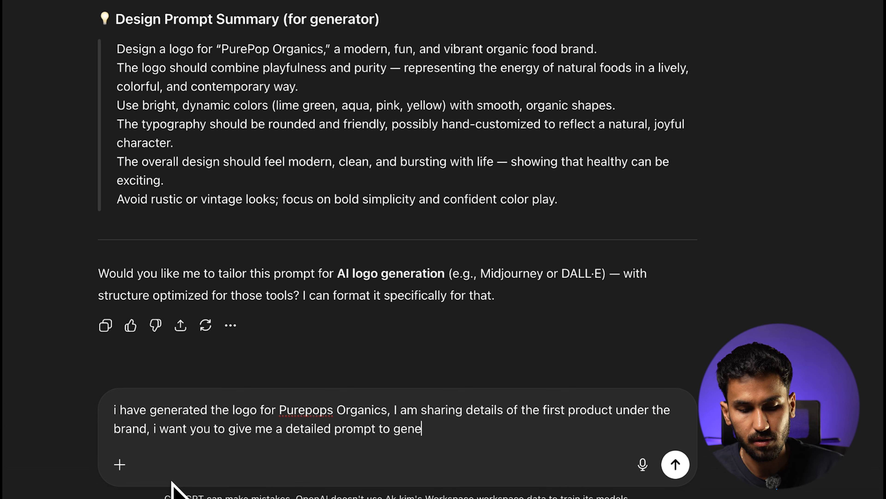
{"action": "type", "text": "rate a flat label f"}
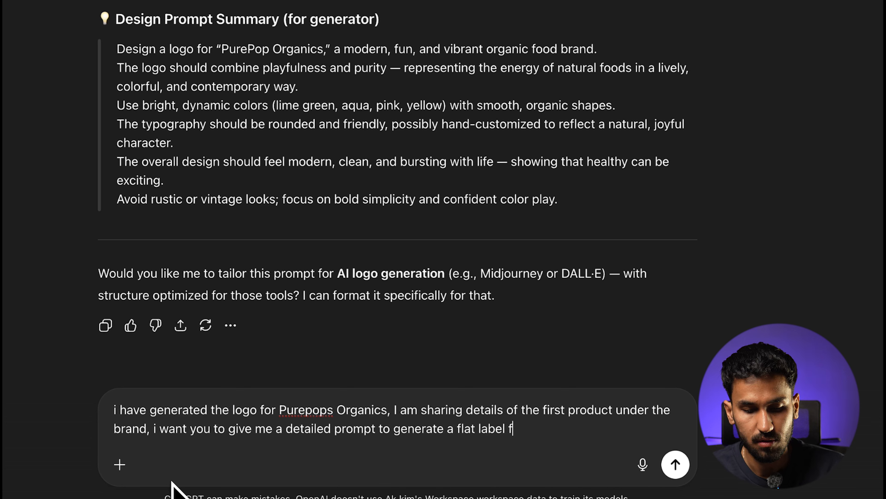
{"action": "type", "text": "or this product"}
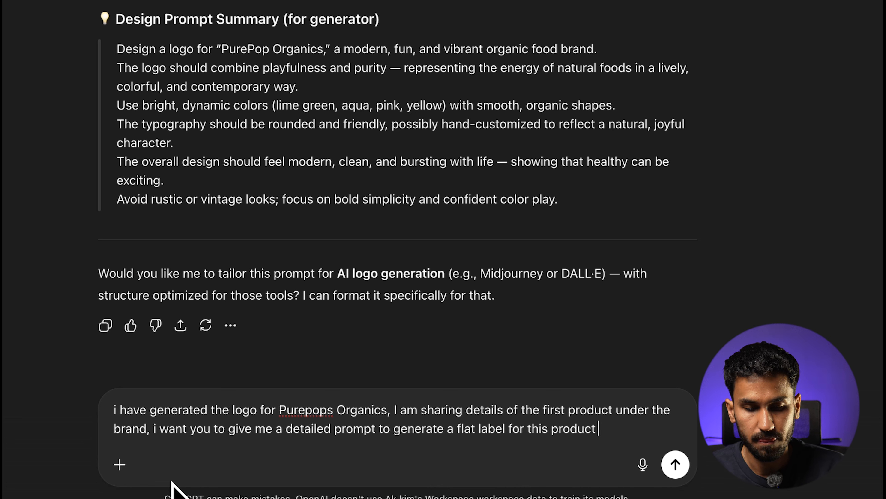
{"action": "type", "text": " using I"}
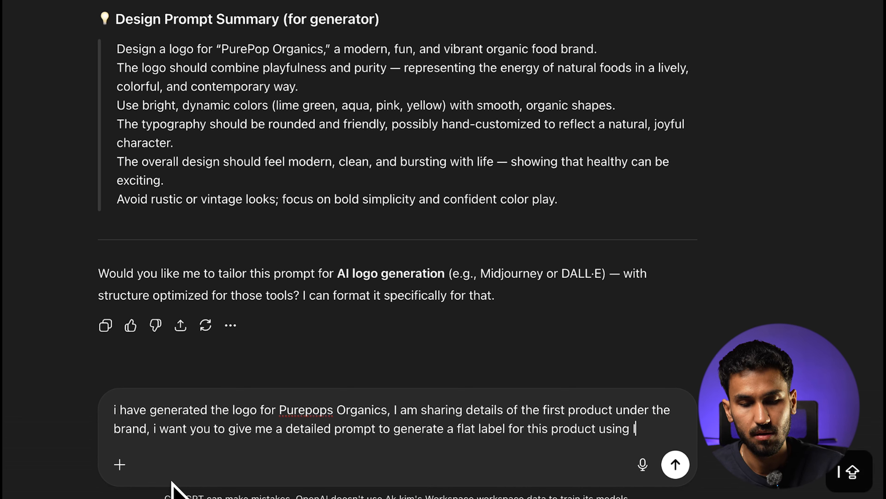
{"action": "type", "text": "magineArt:"}
{"action": "key", "text": "shift+Return"}
{"action": "key", "text": "shift+Return"}
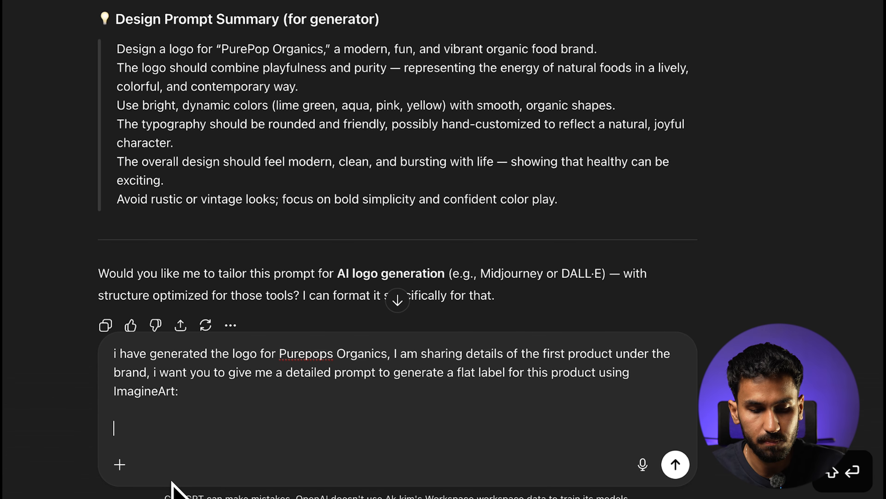
{"action": "key", "text": "super+v"}
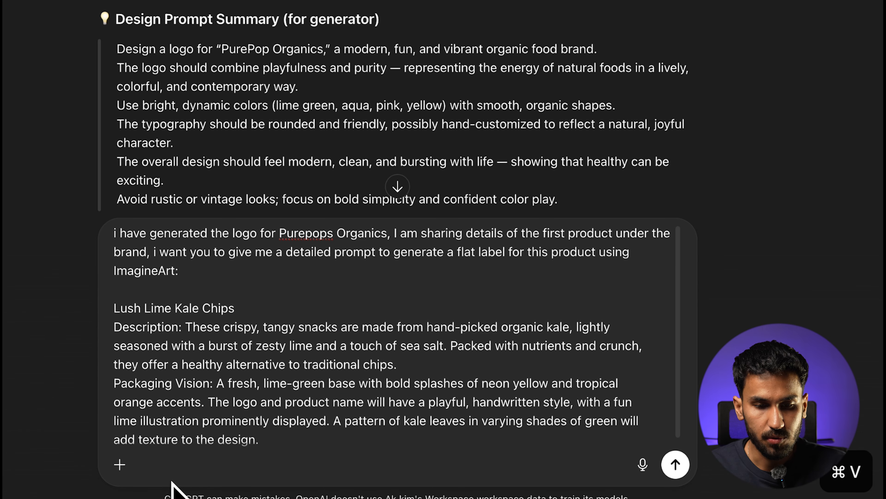
{"action": "key", "text": "Return"}
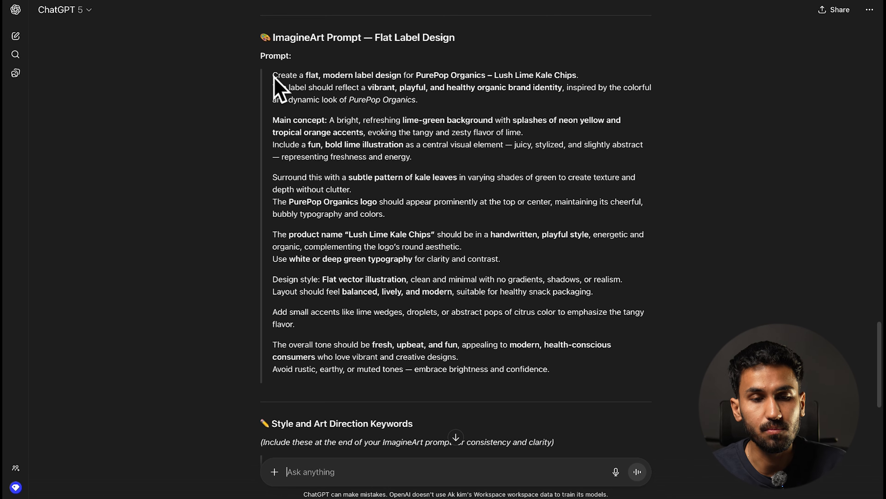
- Review the wording of the flat label prompt, checking action phrases such as "Create a flat" and "Add small accents"
{"action": "left_click_drag", "start_coordinate": [333, 92], "coordinate": [388, 93]}
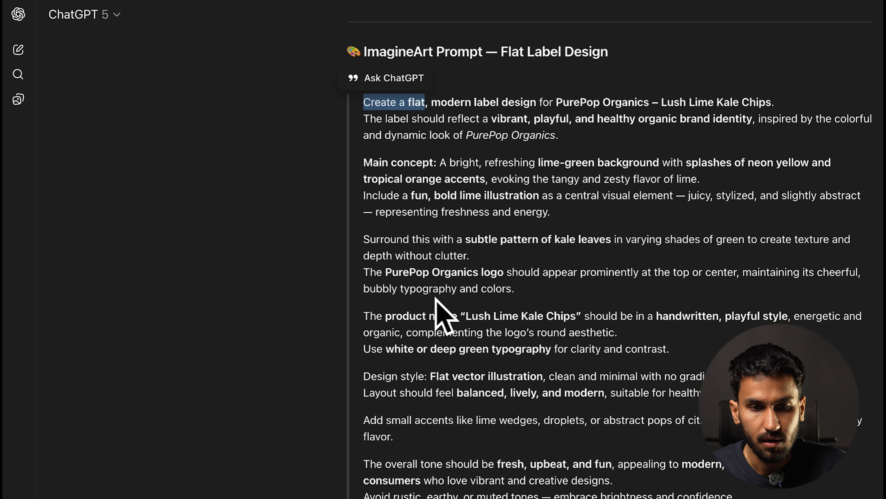
{"action": "left_click", "coordinate": [445, 235]}
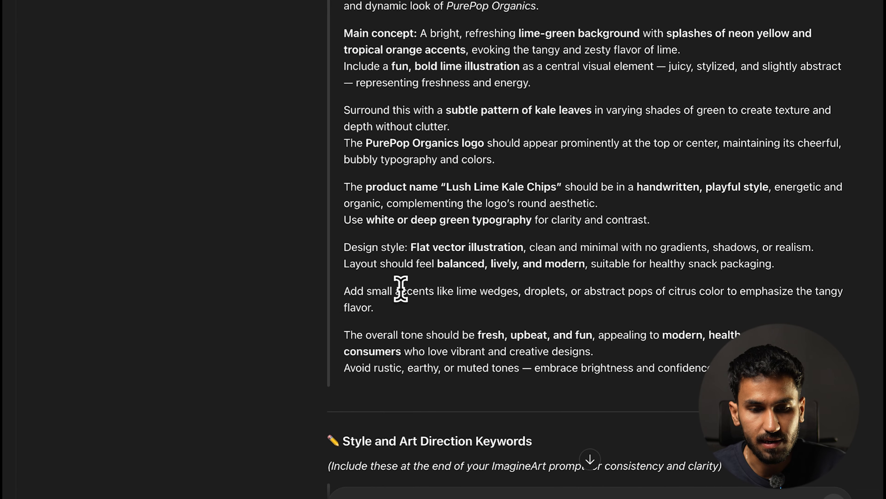
{"action": "left_click_drag", "start_coordinate": [433, 291], "coordinate": [347, 295]}
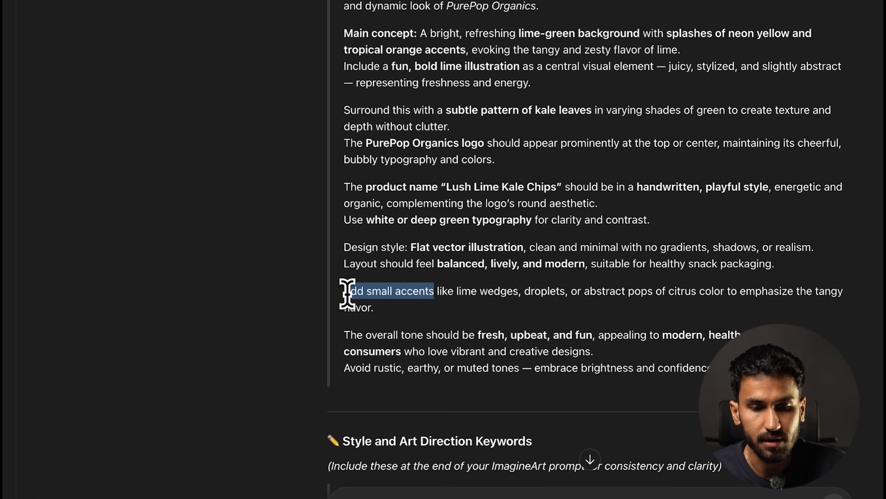
{"action": "left_click", "coordinate": [439, 218]}
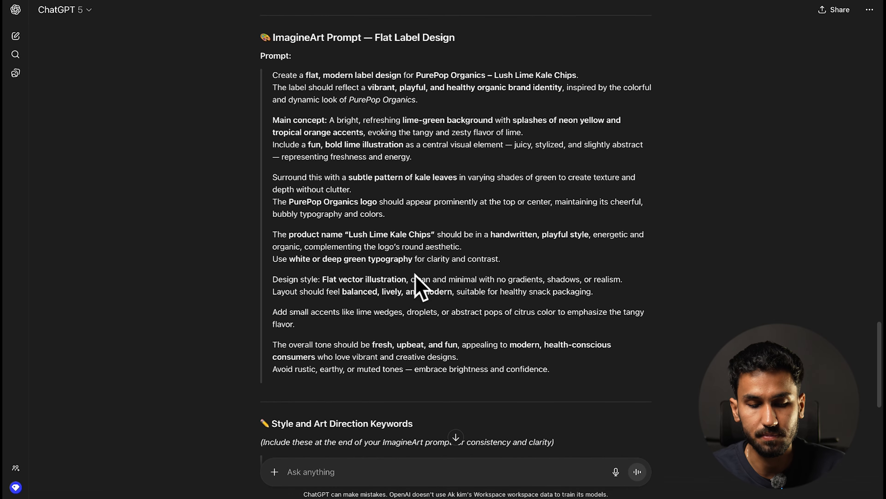
- Begin a follow-up message: "i want the prompt to be descriptive, in the sense that it describes the exact generation"
{"action": "type", "text": "i want t"}
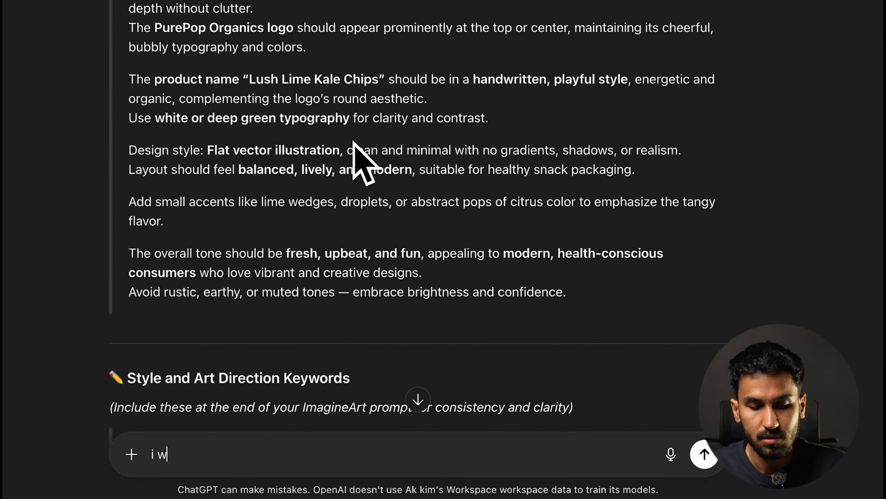
{"action": "type", "text": "he prompt to "}
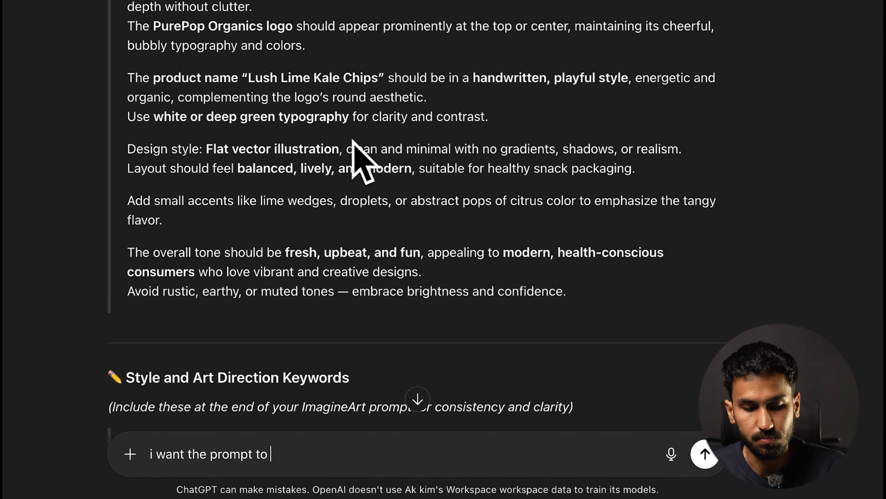
{"action": "type", "text": "be descriptive"}
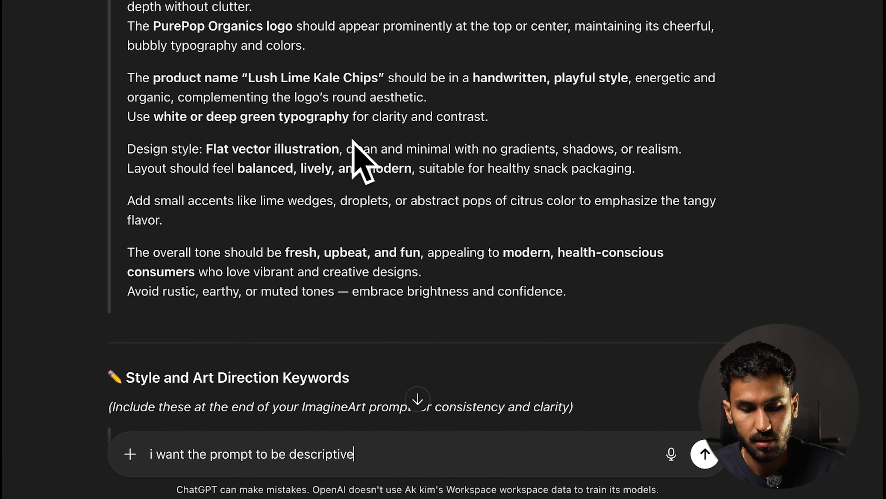
{"action": "type", "text": ", in the sense t"}
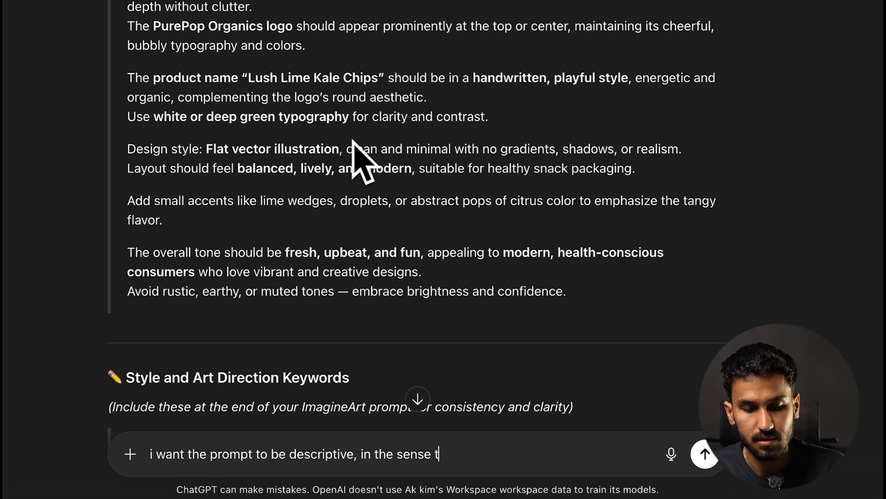
{"action": "type", "text": "hat it describes "}
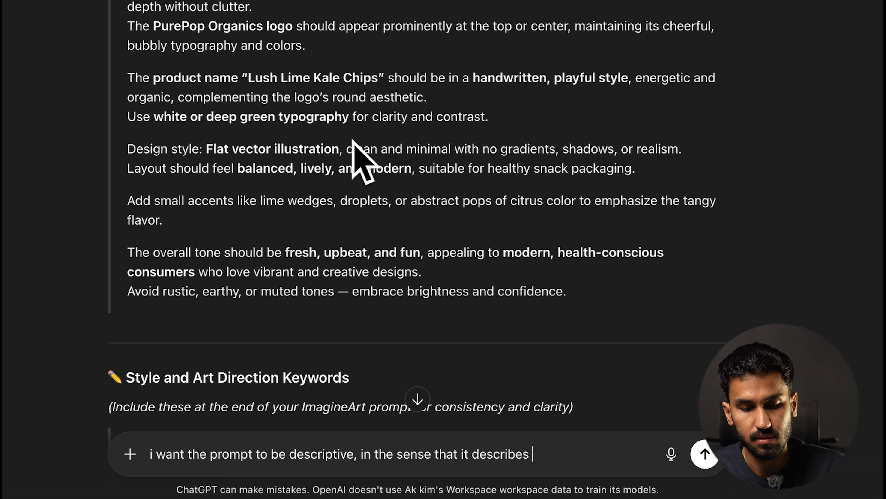
{"action": "type", "text": "the exact gener"}
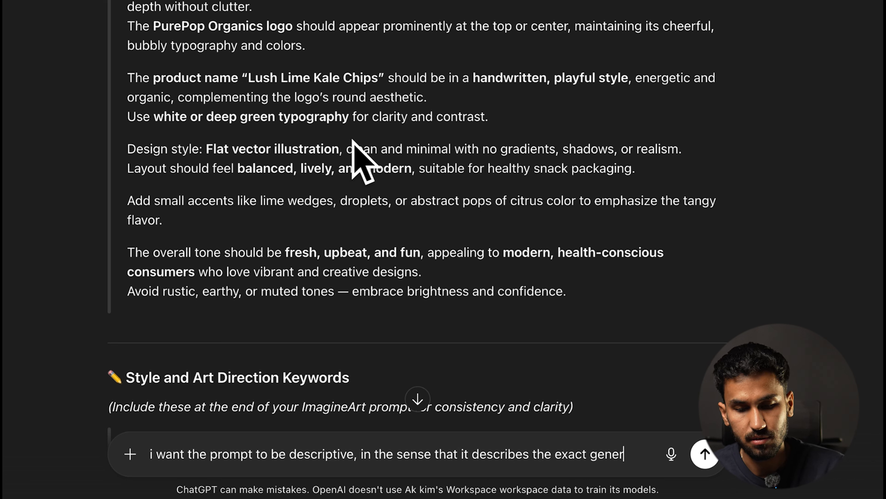
{"action": "type", "text": "ation and no"}
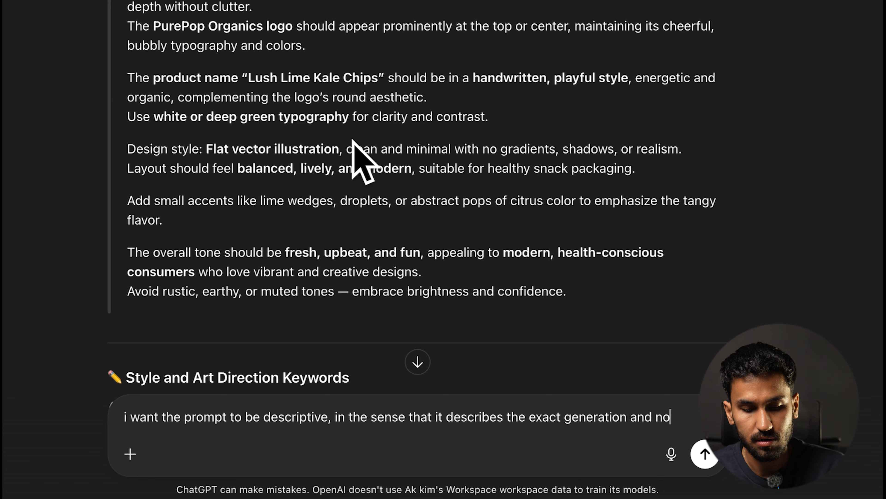
- Finish the follow-up with "and not prompts the platform to create one" plus the parenthetical "dont use action words", and send it
{"action": "type", "text": "t prom"}
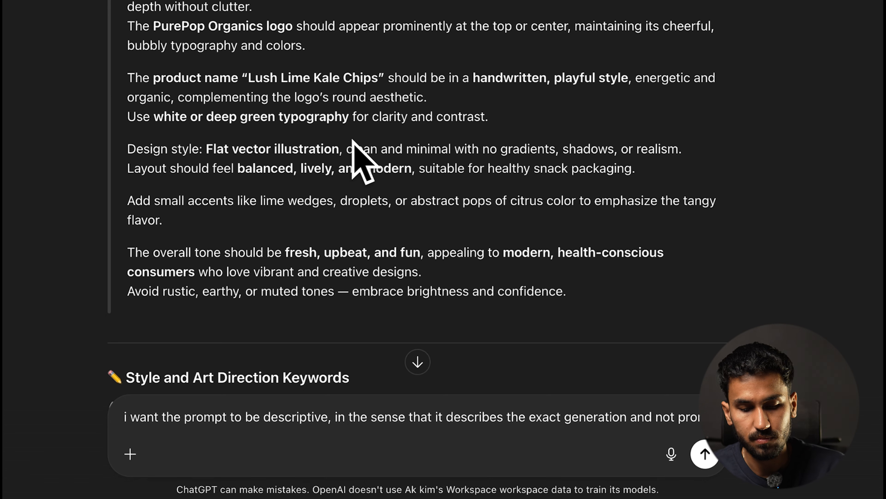
{"action": "type", "text": "pts the platform"}
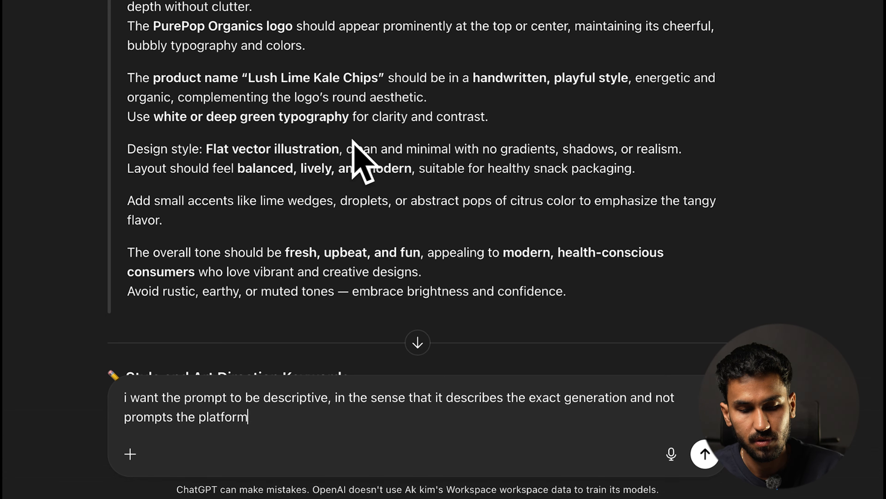
{"action": "type", "text": " to create one ("}
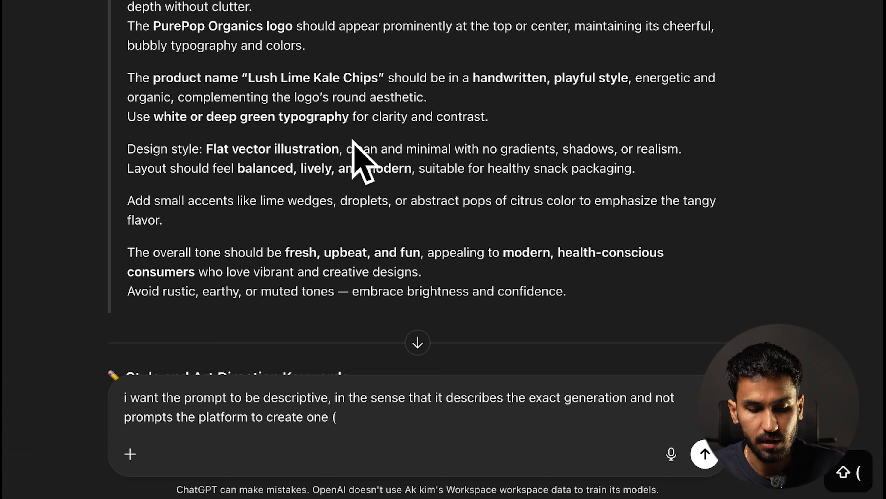
{"action": "type", "text": "dont use action word"}
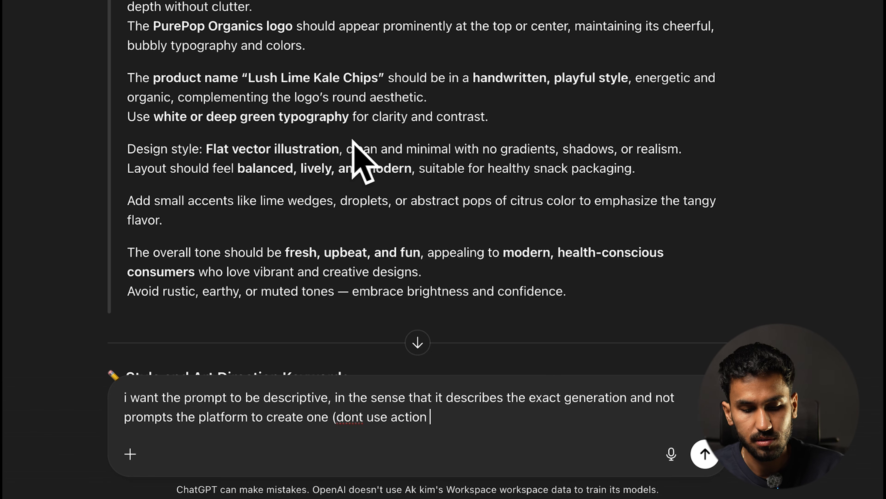
{"action": "type", "text": "s"}
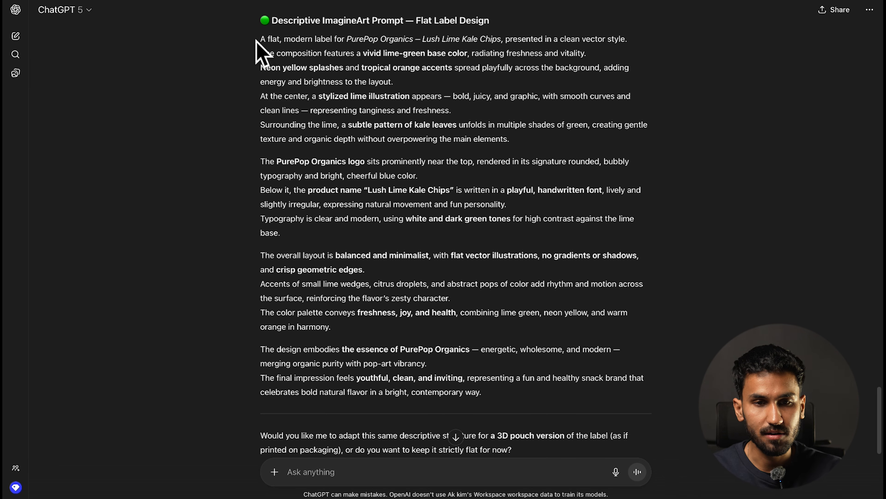
- Copy the full descriptive ImagineArt flat label prompt for the Lush Lime Kale Chips, without its heading or the closing question
{"action": "scroll", "coordinate": [311, 152], "scroll_direction": "down", "scroll_amount": 2}
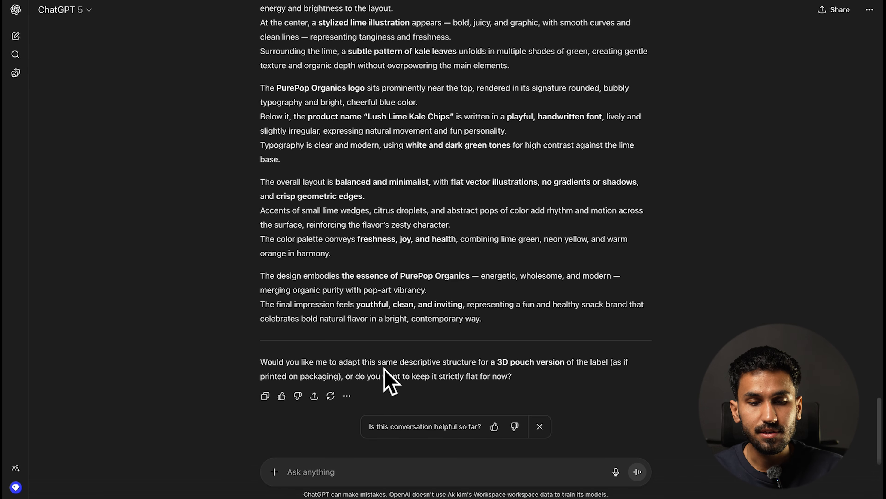
{"action": "scroll", "coordinate": [469, 314], "scroll_direction": "up", "scroll_amount": 1}
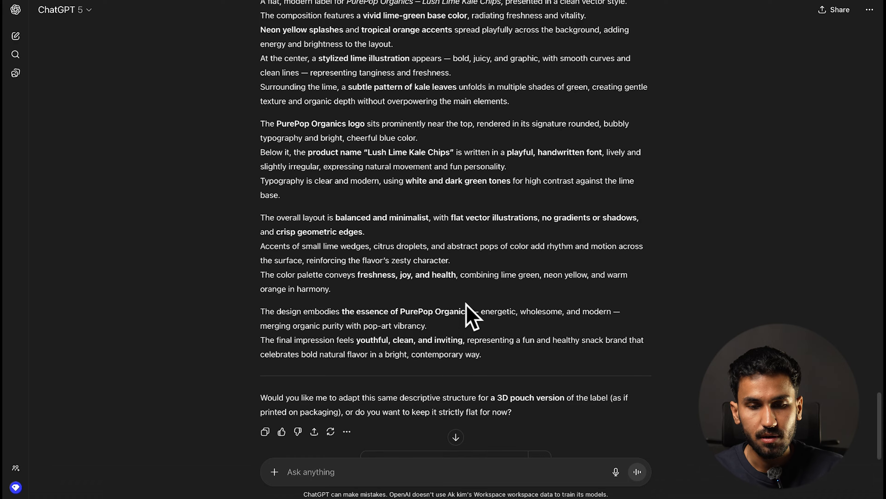
{"action": "left_click_drag", "start_coordinate": [562, 374], "coordinate": [344, 133]}
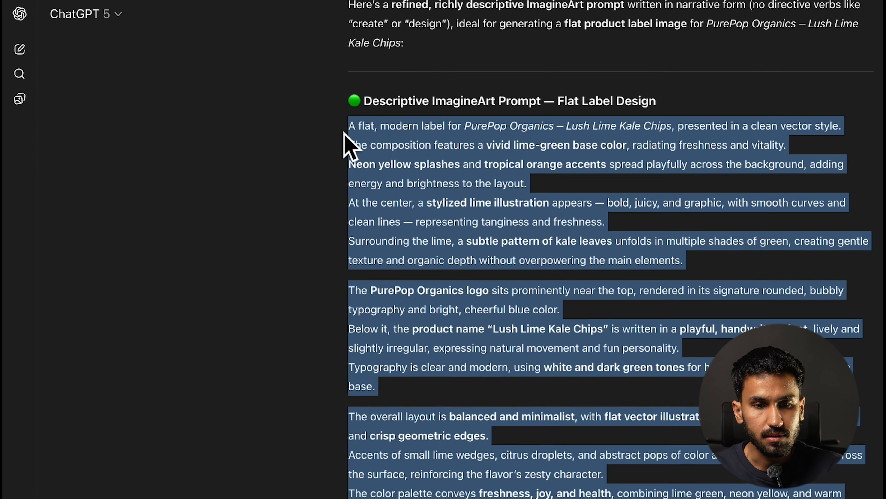
{"action": "key", "text": "super+c"}
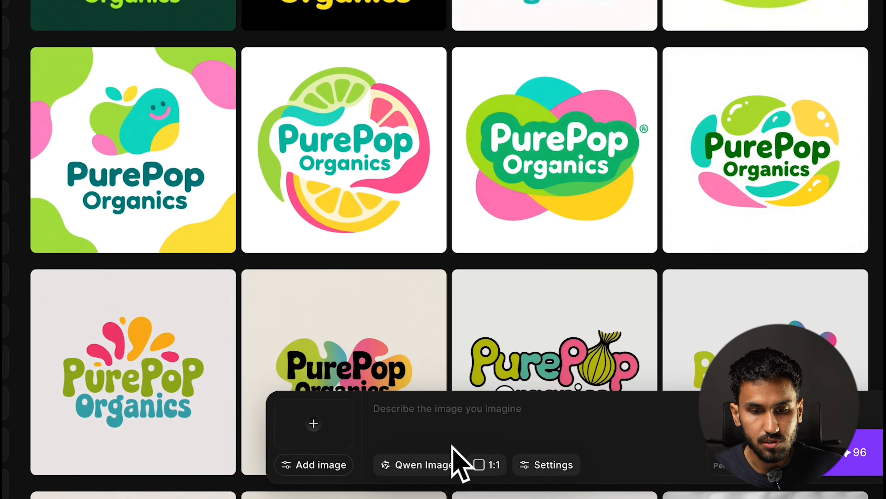
- In ImagineArt, select the Ideogram v3 image model and set the aspect ratio to 3:4
{"action": "left_click", "coordinate": [483, 461]}
{"action": "left_click", "coordinate": [425, 461]}
{"action": "scroll", "coordinate": [496, 195], "scroll_direction": "down", "scroll_amount": 5}
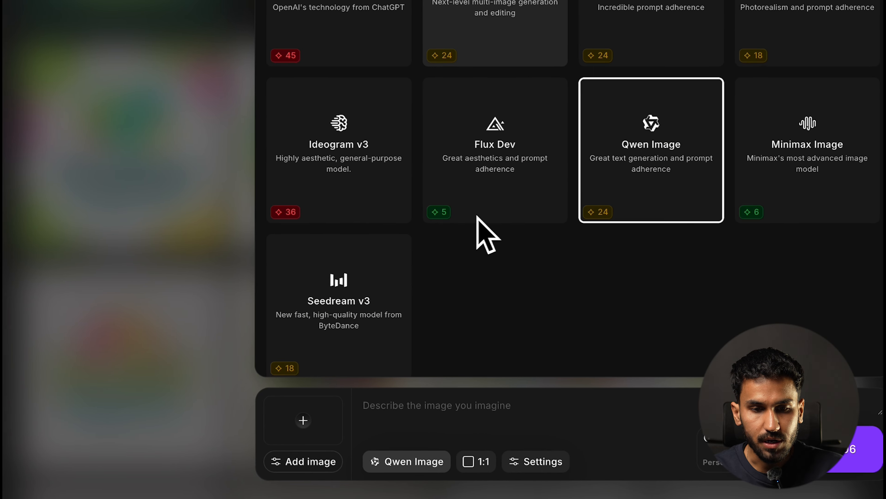
{"action": "left_click", "coordinate": [363, 158]}
{"action": "left_click", "coordinate": [475, 461]}
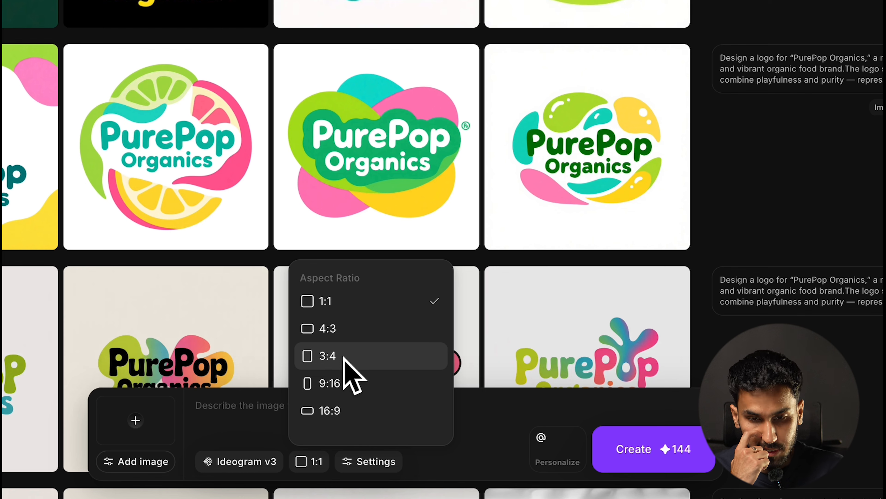
{"action": "left_click", "coordinate": [344, 356]}
- Generate two batches of Lush Lime Kale Chips label images from the copied prompt
{"action": "left_click", "coordinate": [249, 400]}
{"action": "key", "text": "super+v"}
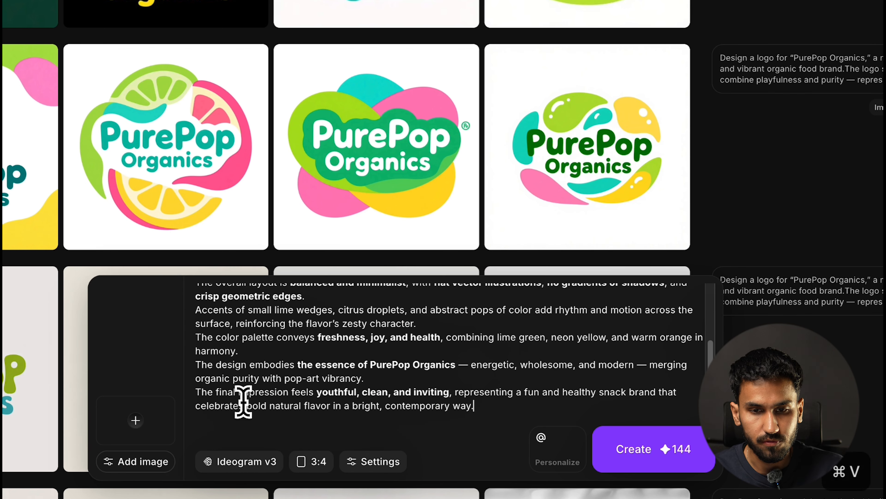
{"action": "left_click", "coordinate": [651, 457]}
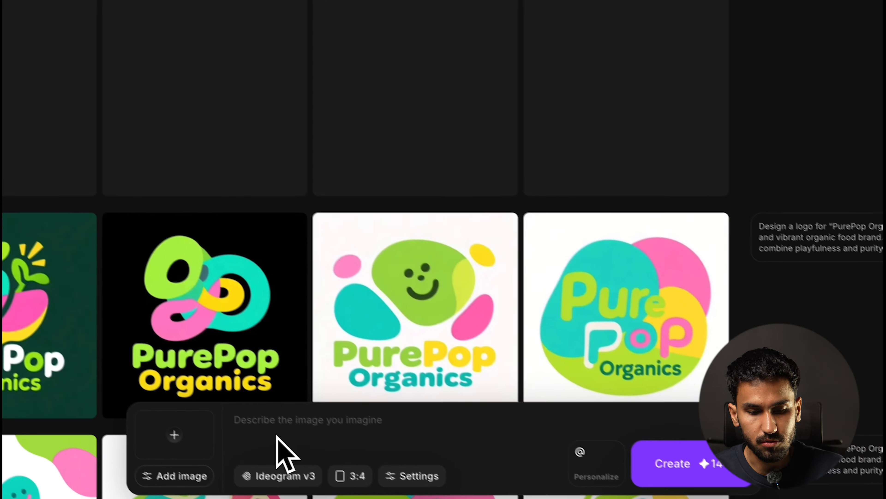
{"action": "key", "text": "super+v"}
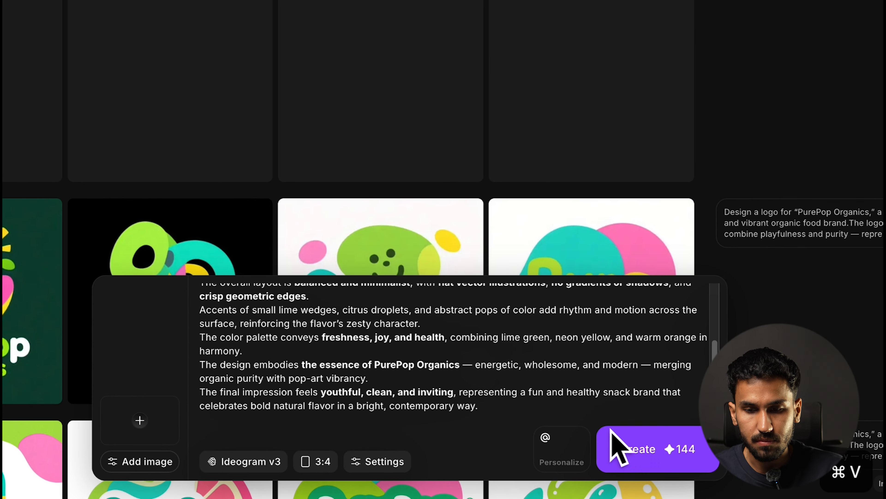
{"action": "left_click", "coordinate": [646, 448]}
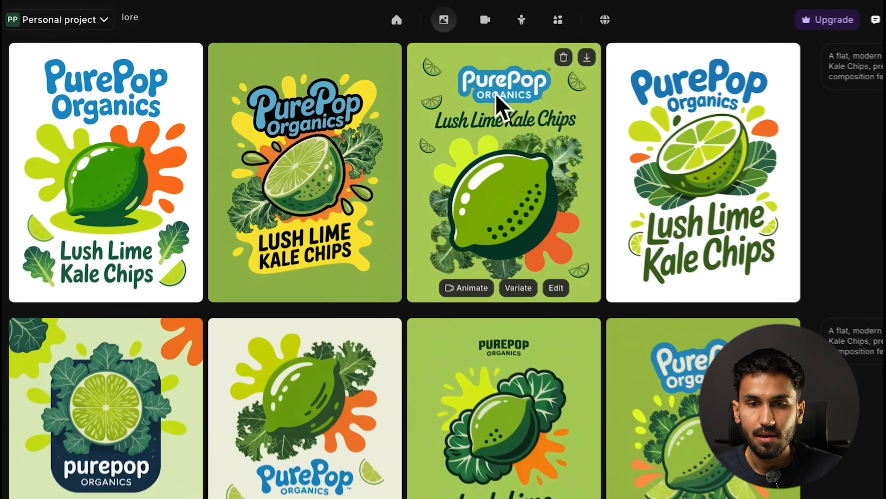
- View the lime-green label with the blue-and-white PurePop logo enlarged, close it, and load the batch's prompt for reuse
{"action": "left_click", "coordinate": [434, 81]}
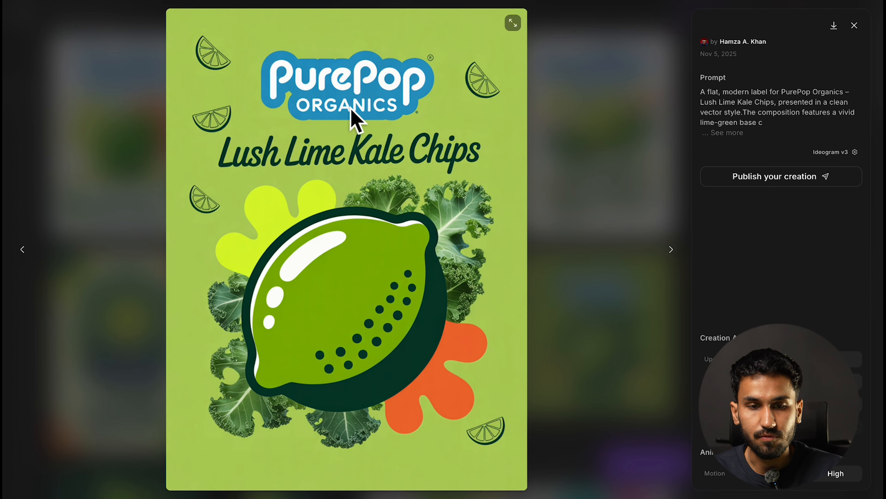
{"action": "key", "text": "Escape"}
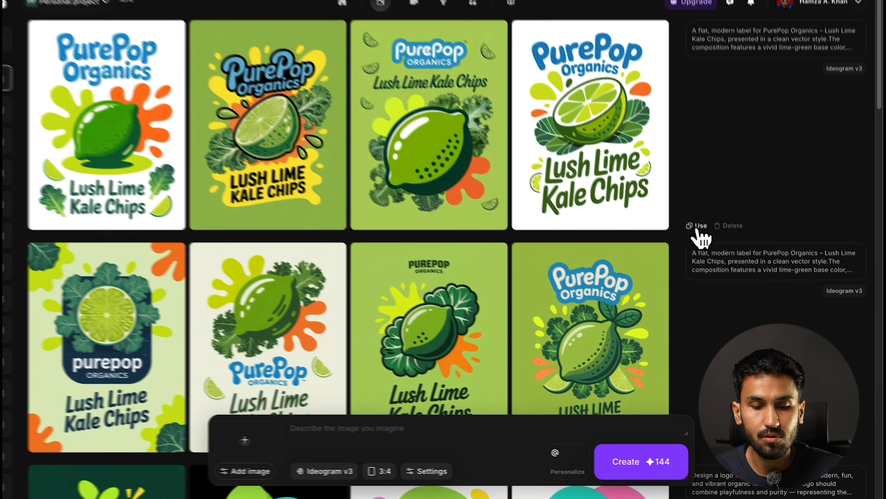
{"action": "left_click", "coordinate": [702, 233]}
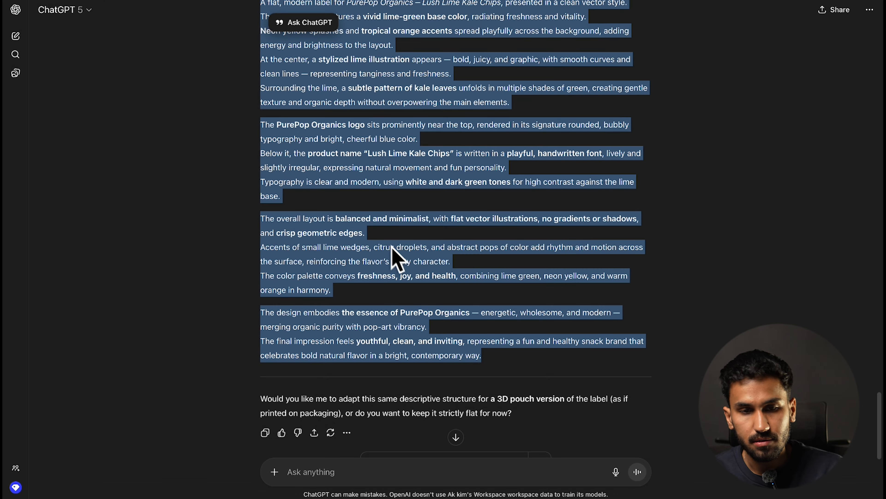
- In ChatGPT, send the message "i dont want the purepops logo anywhere on the label, i will overlay it manually later on"
{"action": "left_click", "coordinate": [337, 471]}
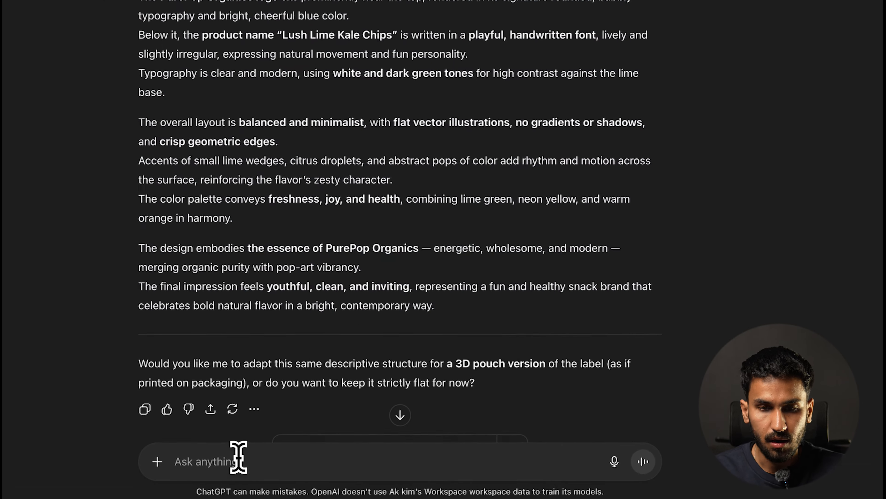
{"action": "type", "text": "i dont want the purepops"}
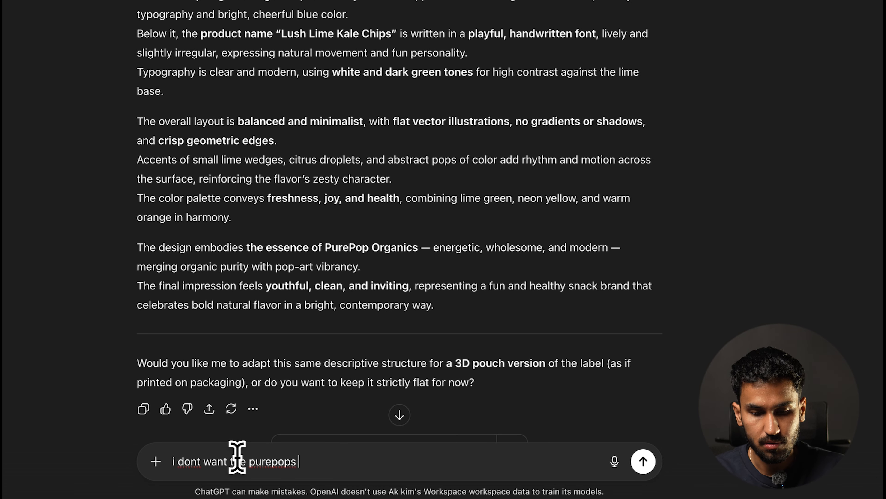
{"action": "key", "text": "BackSpace"}
{"action": "key", "text": "BackSpace"}
{"action": "key", "text": "BackSpace"}
{"action": "type", "text": "logo anywhere on the label, i will overlay it manually later on"}
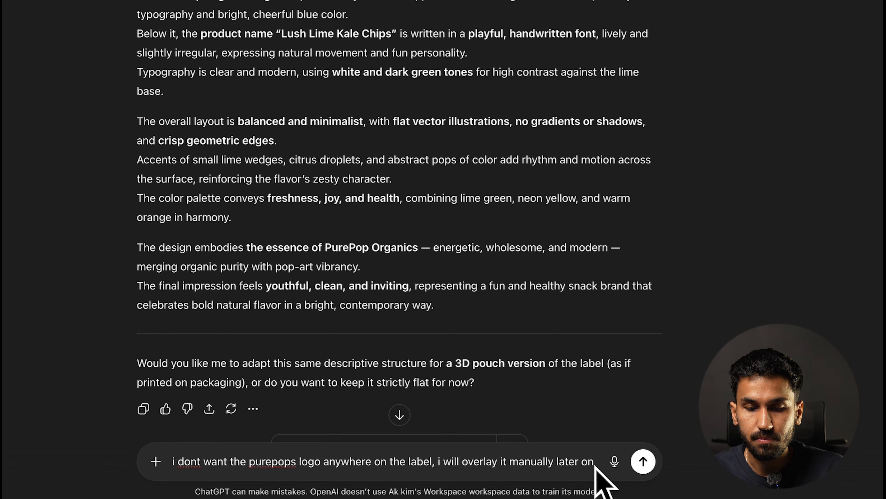
{"action": "key", "text": "Return"}
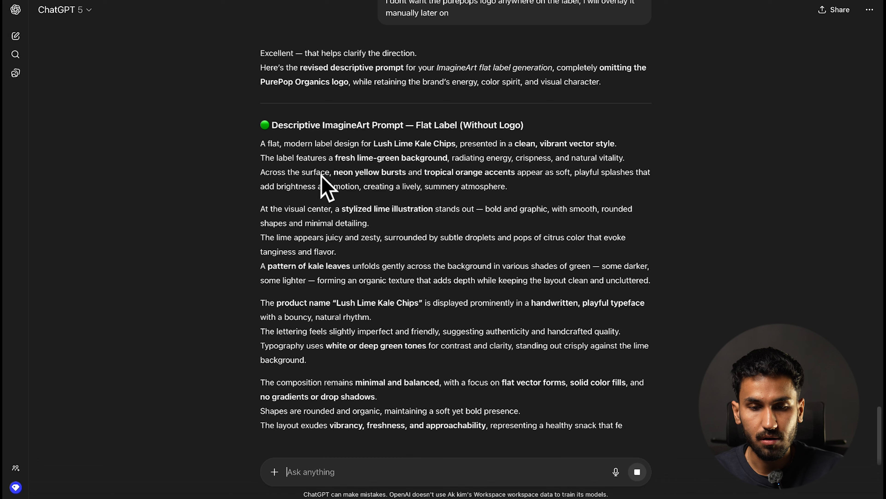
- Copy the full text of the revised flat label prompt without the logo, excluding its heading and the closing question
{"action": "scroll", "coordinate": [321, 175], "scroll_direction": "down", "scroll_amount": 1}
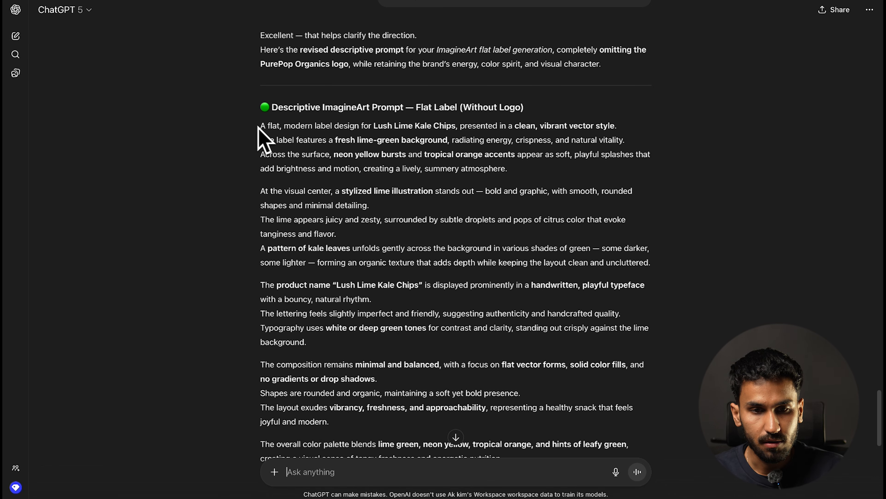
{"action": "scroll", "coordinate": [263, 139], "scroll_direction": "down", "scroll_amount": 2}
{"action": "scroll", "coordinate": [257, 105], "scroll_direction": "down", "scroll_amount": 3}
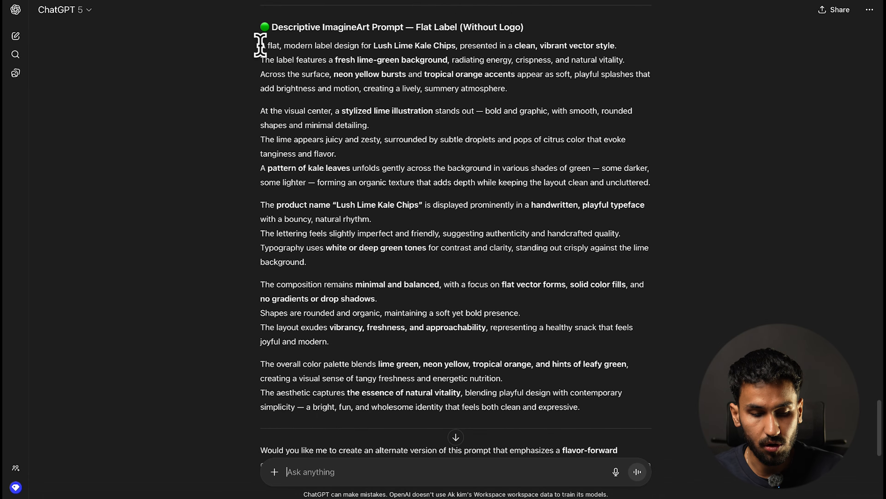
{"action": "left_click_drag", "start_coordinate": [261, 45], "coordinate": [637, 408]}
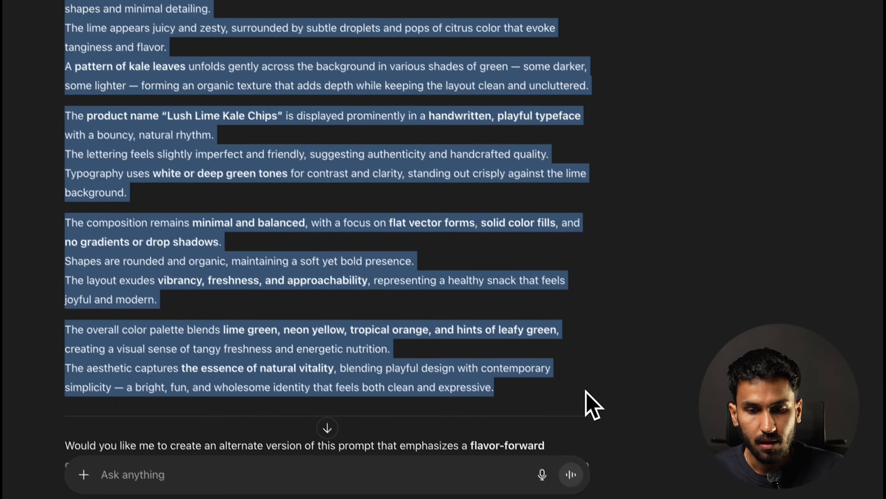
{"action": "key", "text": "super+c"}
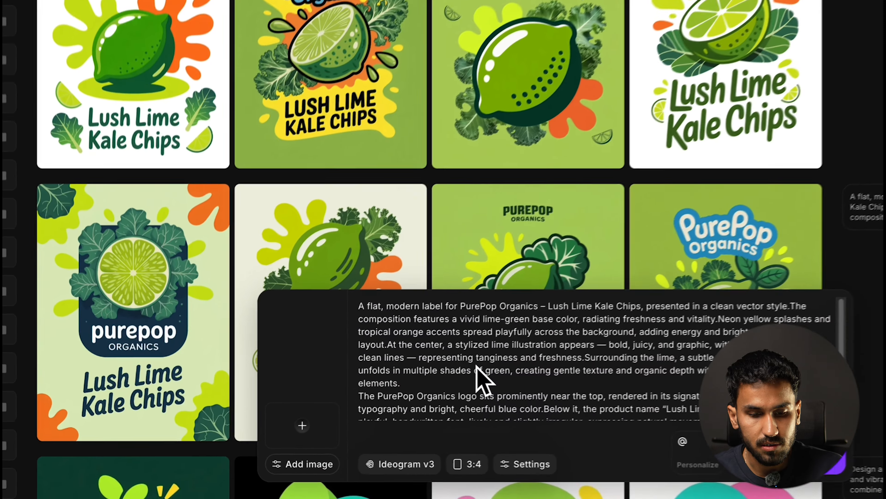
- In ImagineArt, replace the existing prompt with the copied logo-free one and generate two batches of label images
{"action": "key", "text": "super+a"}
{"action": "key", "text": "BackSpace"}
{"action": "key", "text": "super+v"}
{"action": "key", "text": "Return"}
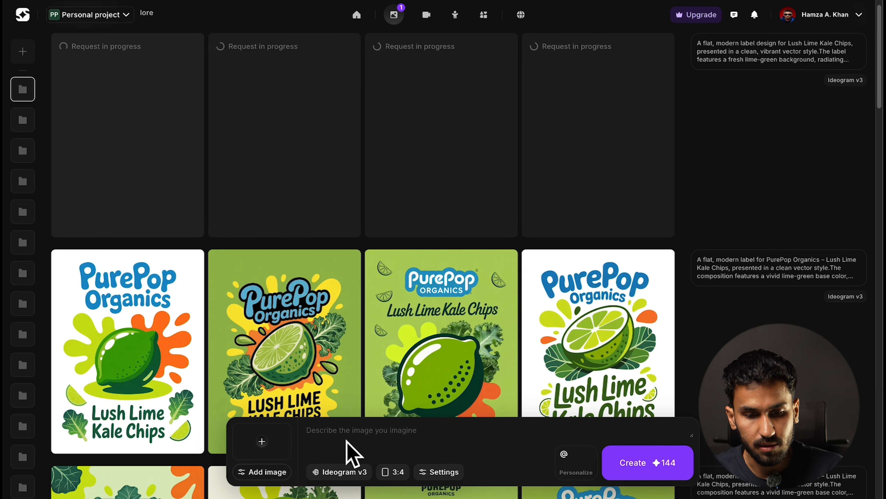
{"action": "key", "text": "super+v"}
{"action": "key", "text": "Return"}
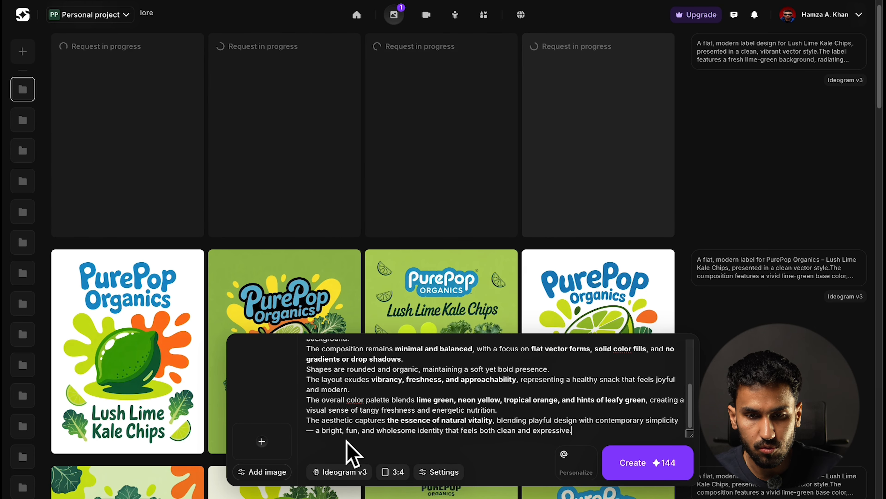
- Compare the new logo-free Lush Lime Kale Chips labels, viewing the one with the light green sunburst background enlarged
{"action": "scroll", "coordinate": [719, 171], "scroll_direction": "down", "scroll_amount": 4}
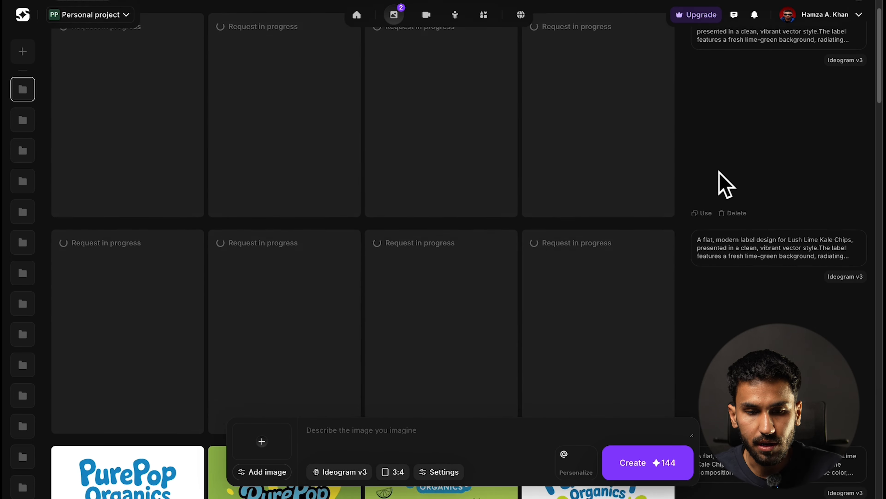
{"action": "scroll", "coordinate": [718, 171], "scroll_direction": "up", "scroll_amount": 3}
{"action": "scroll", "coordinate": [719, 172], "scroll_direction": "down", "scroll_amount": 1}
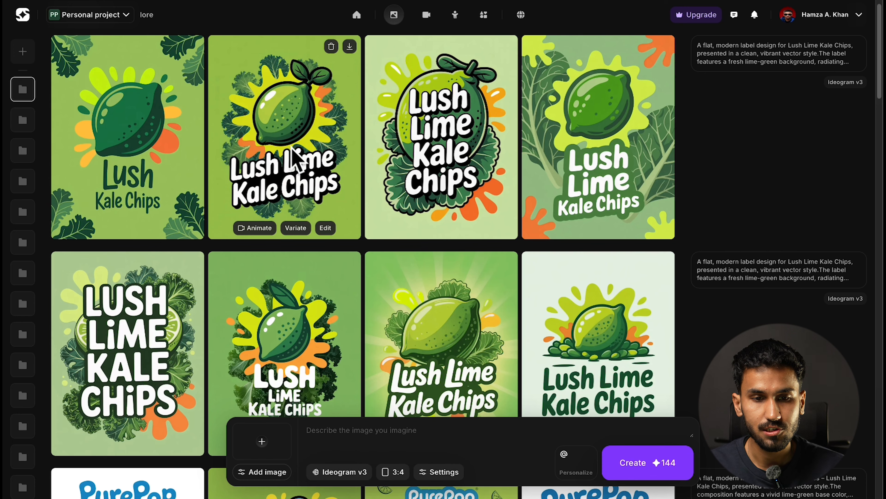
{"action": "scroll", "coordinate": [429, 279], "scroll_direction": "down", "scroll_amount": 1}
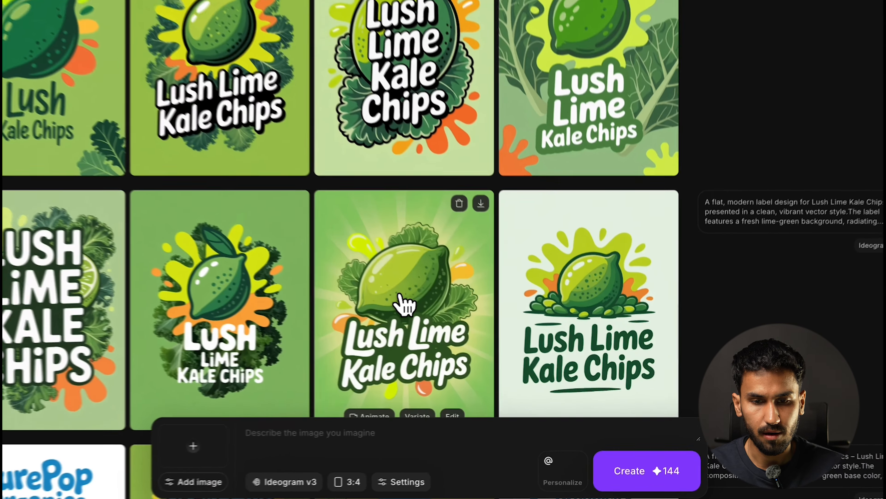
{"action": "left_click", "coordinate": [436, 325]}
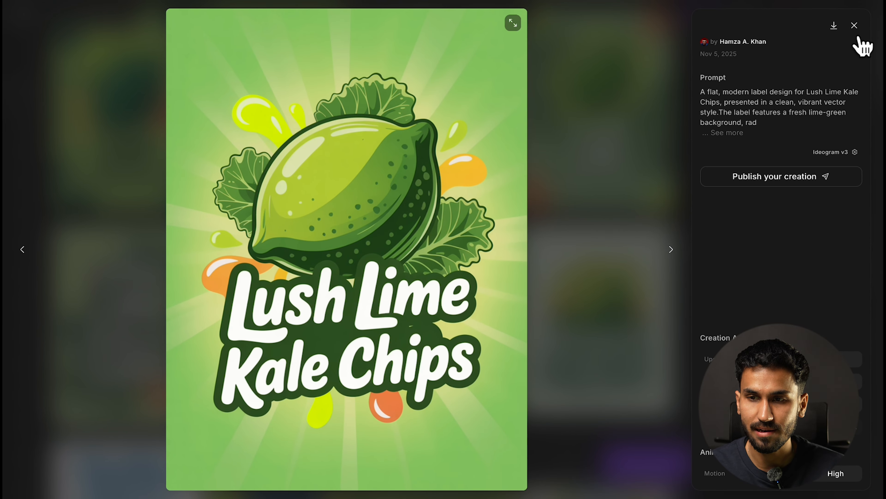
{"action": "left_click", "coordinate": [854, 26]}
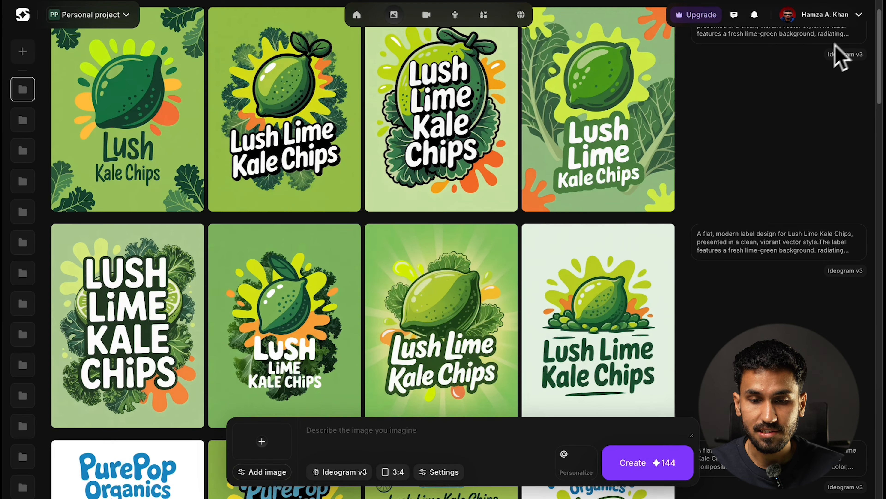
{"action": "scroll", "coordinate": [415, 273], "scroll_direction": "down", "scroll_amount": 1}
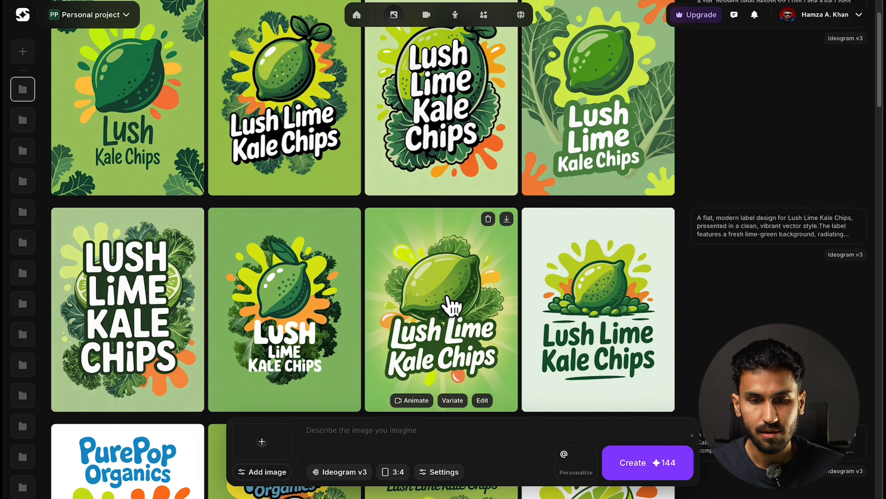
{"action": "scroll", "coordinate": [451, 309], "scroll_direction": "down", "scroll_amount": 1}
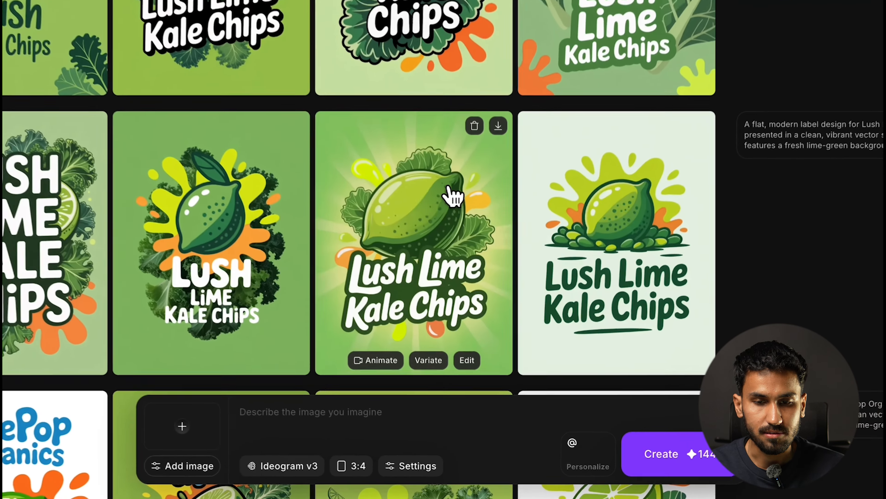
- Add the sunburst Lush Lime Kale Chips label as the image to edit and select the Nano Banana model
{"action": "left_click_drag", "start_coordinate": [472, 270], "coordinate": [260, 433]}
{"action": "left_click_drag", "start_coordinate": [163, 411], "coordinate": [411, 308]}
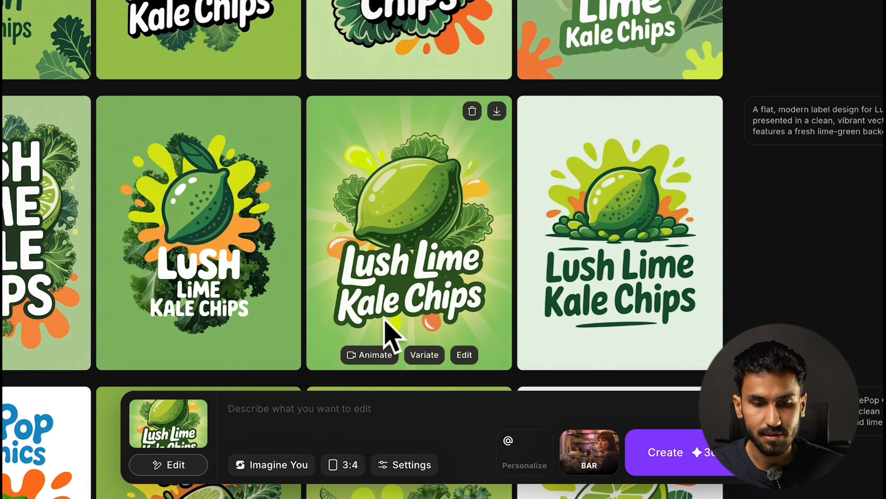
{"action": "left_click", "coordinate": [242, 464]}
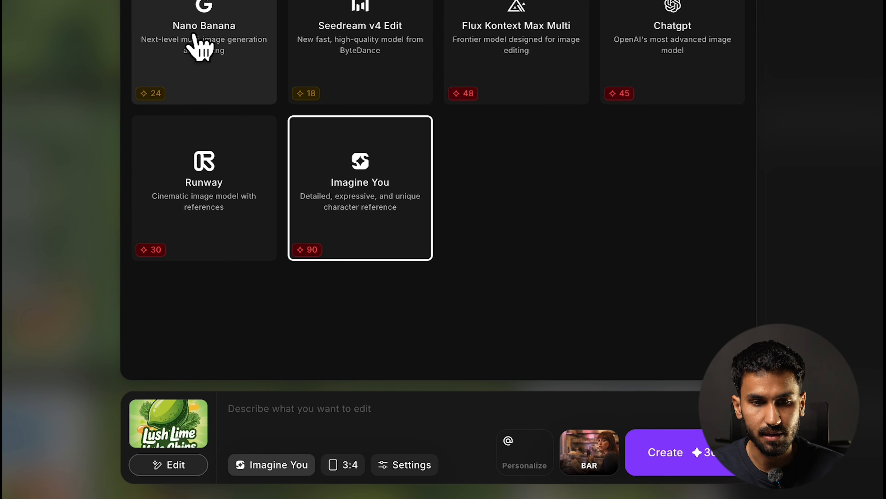
{"action": "left_click", "coordinate": [200, 52]}
- Find the PurePop Organics logo with green and teal lettering and pink-orange splashes among the earlier creations and add it as second reference image
{"action": "scroll", "coordinate": [219, 261], "scroll_direction": "down", "scroll_amount": 5}
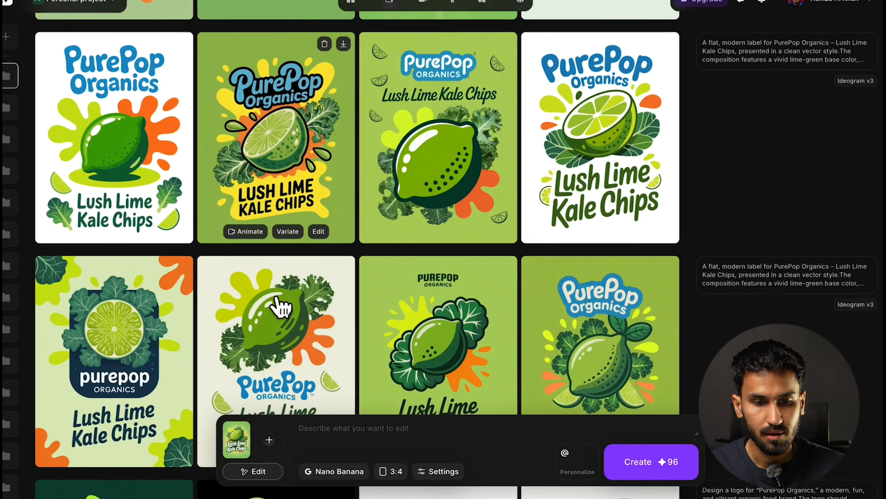
{"action": "scroll", "coordinate": [281, 308], "scroll_direction": "down", "scroll_amount": 10}
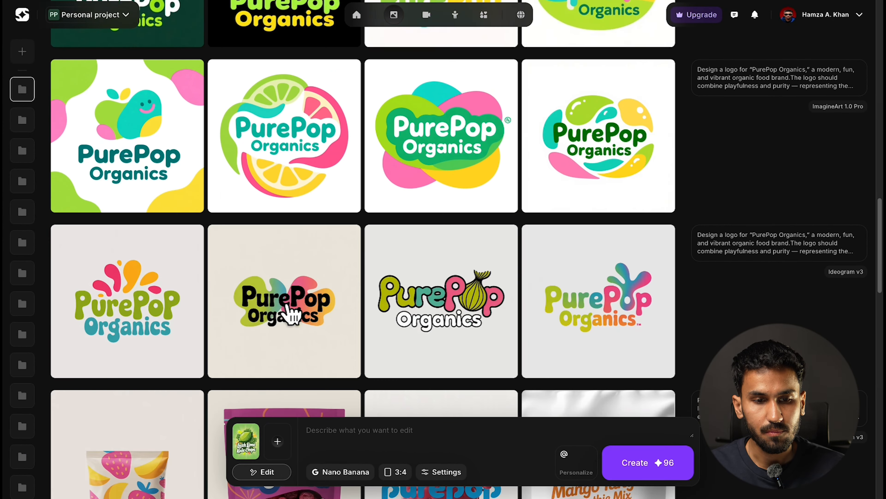
{"action": "scroll", "coordinate": [288, 314], "scroll_direction": "down", "scroll_amount": 1}
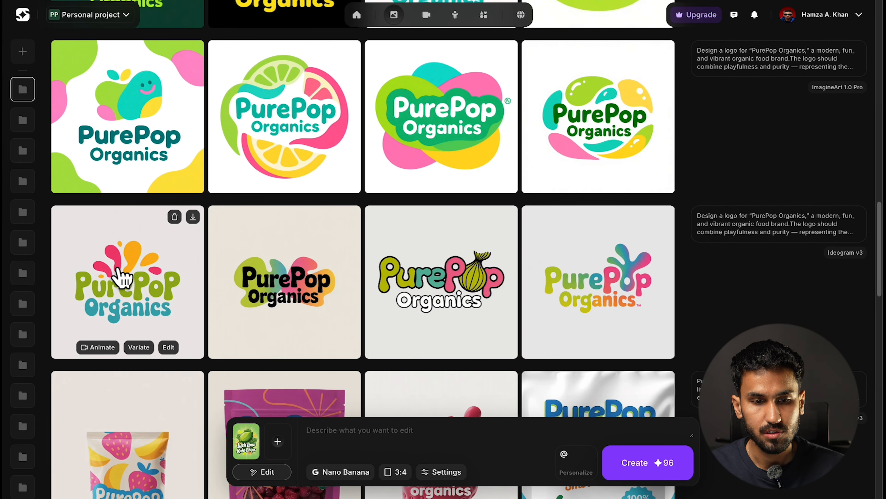
{"action": "left_click", "coordinate": [112, 276]}
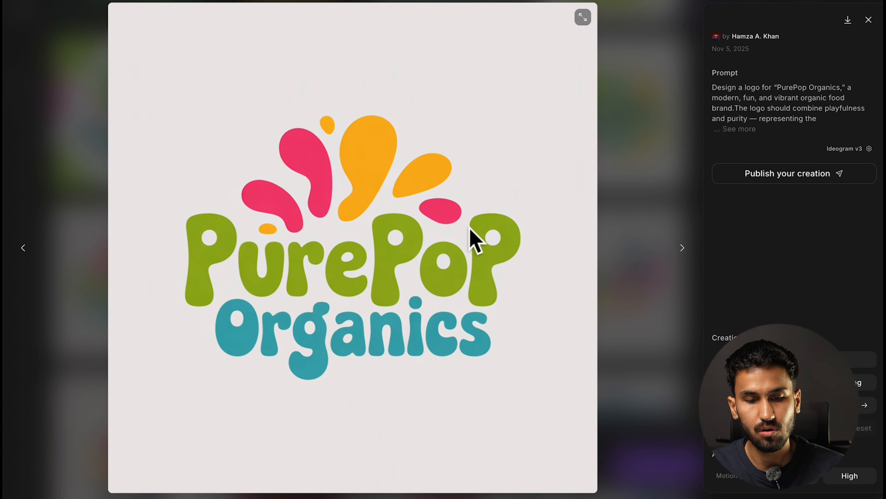
{"action": "key", "text": "Escape"}
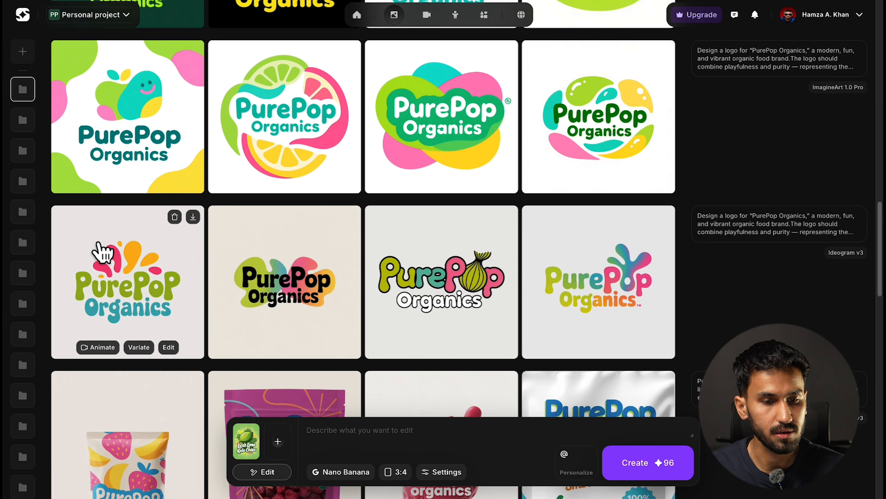
{"action": "left_click_drag", "start_coordinate": [113, 276], "coordinate": [270, 452]}
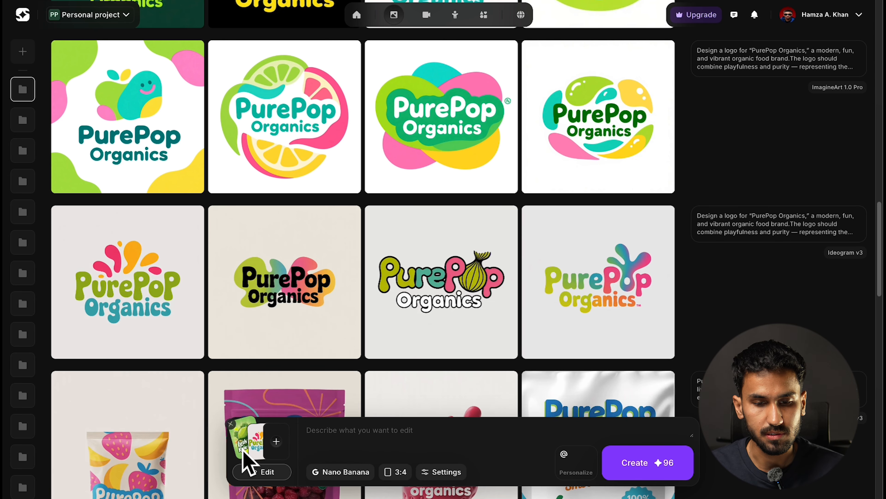
- Generate label edits with the prompt "place the purepops organics logo on the label for Lush Lime Kale Chips"
{"action": "scroll", "coordinate": [410, 266], "scroll_direction": "up", "scroll_amount": 10}
{"action": "scroll", "coordinate": [410, 266], "scroll_direction": "up", "scroll_amount": 5}
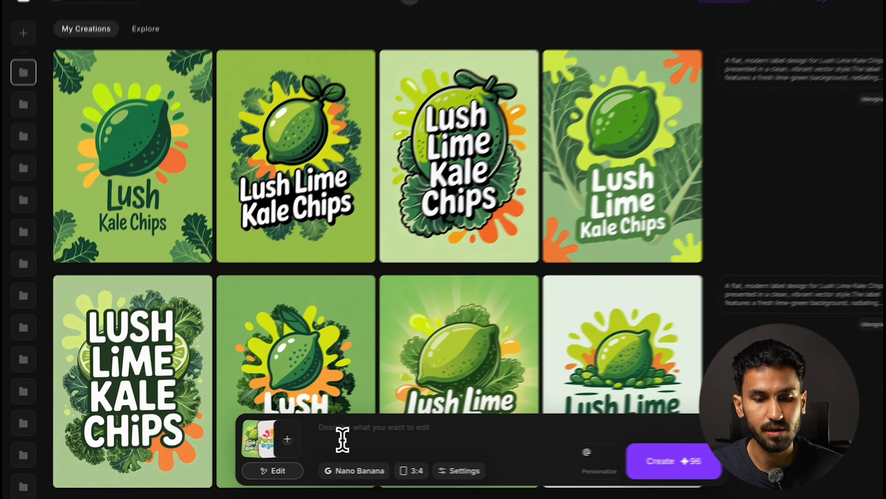
{"action": "left_click", "coordinate": [327, 431]}
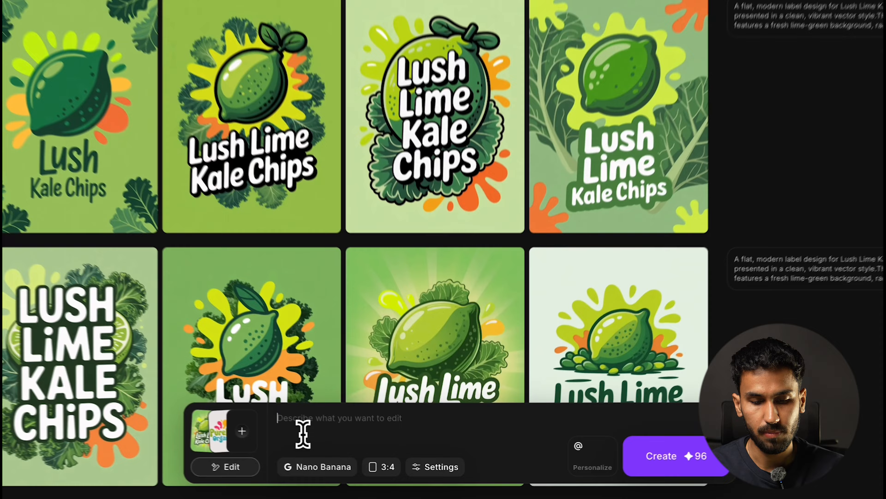
{"action": "type", "text": "place the purep"}
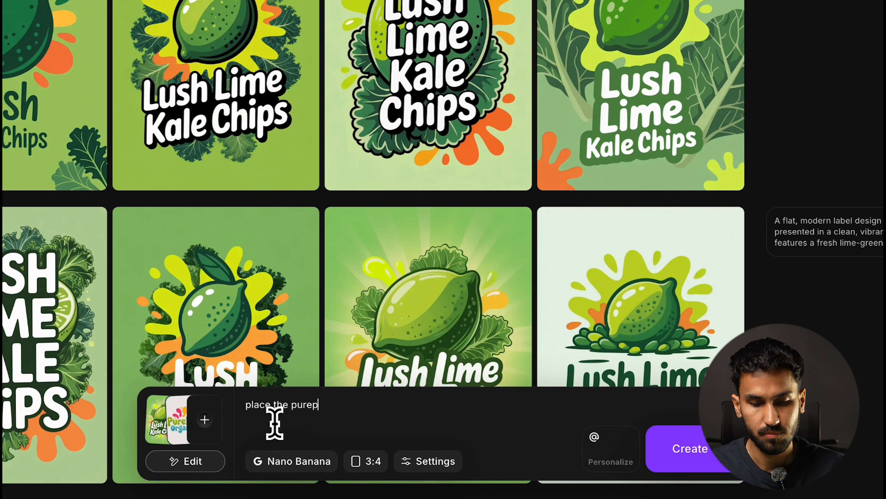
{"action": "key", "text": "BackSpace"}
{"action": "key", "text": "BackSpace"}
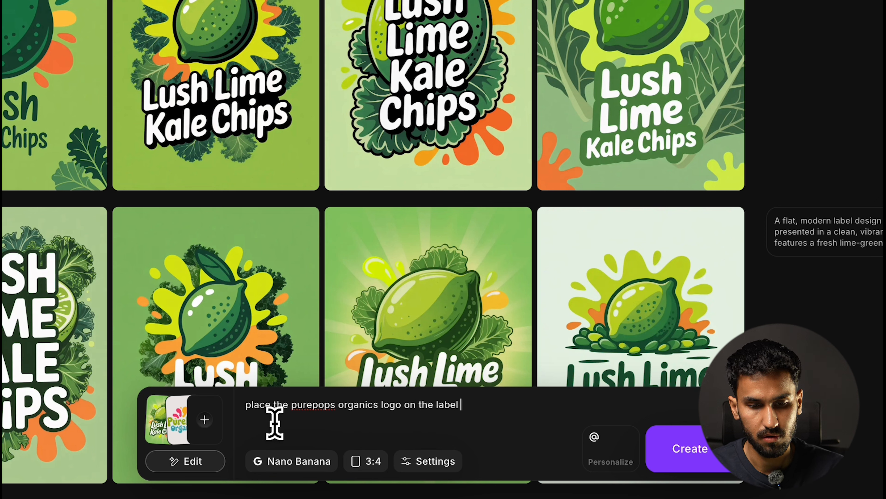
{"action": "type", "text": "Lush Lime "}
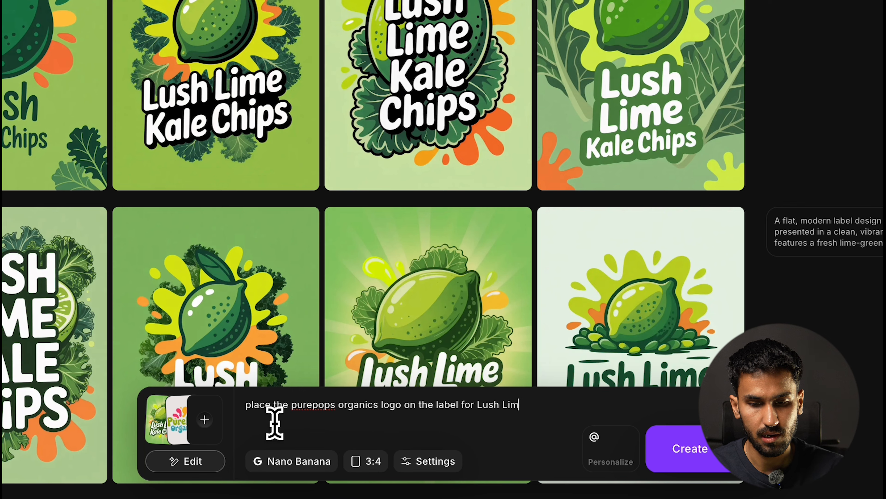
{"action": "type", "text": "Kale Chips"}
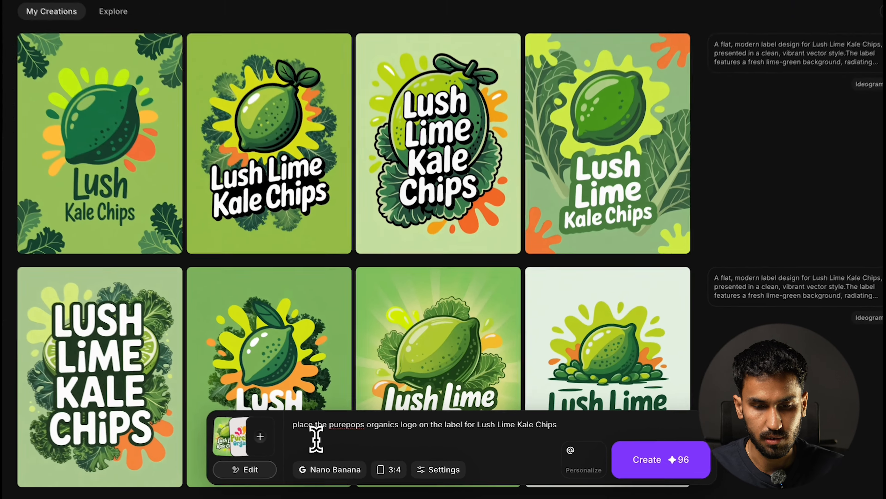
{"action": "key", "text": "Return"}
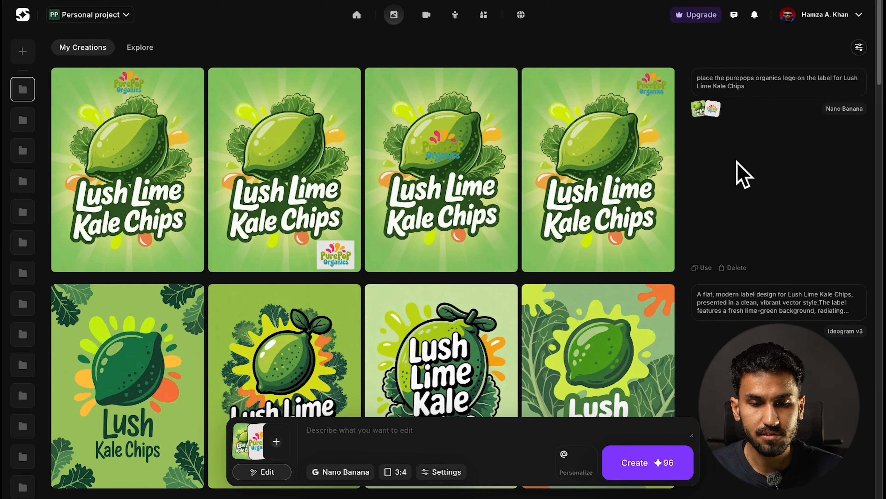
- Compare the new Lush Lime Kale Chips labels enlarged, examining the logo's placement and legibility on each one
{"action": "mouse_move", "coordinate": [633, 165]}
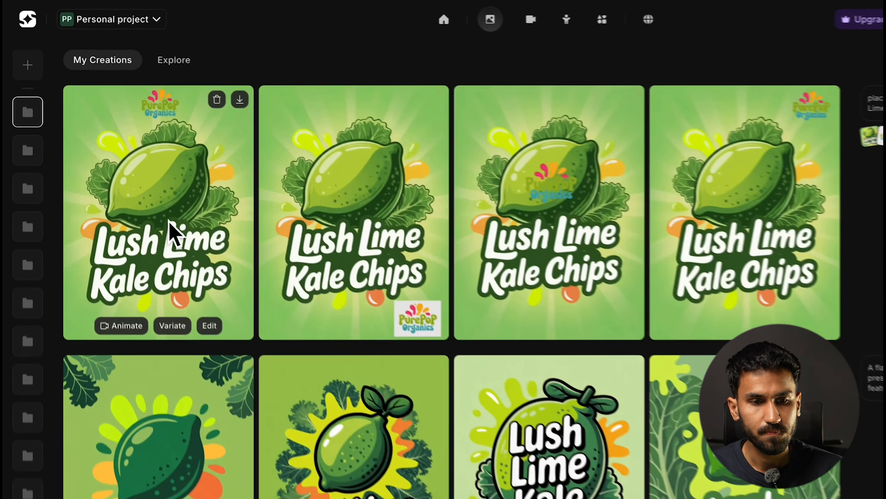
{"action": "left_click", "coordinate": [164, 188]}
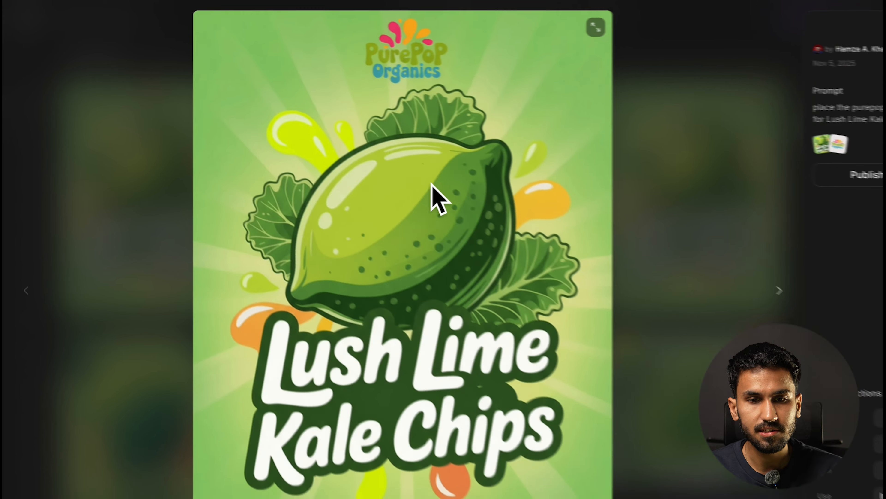
{"action": "key", "text": "Right"}
{"action": "key", "text": "Right"}
{"action": "key", "text": "Right"}
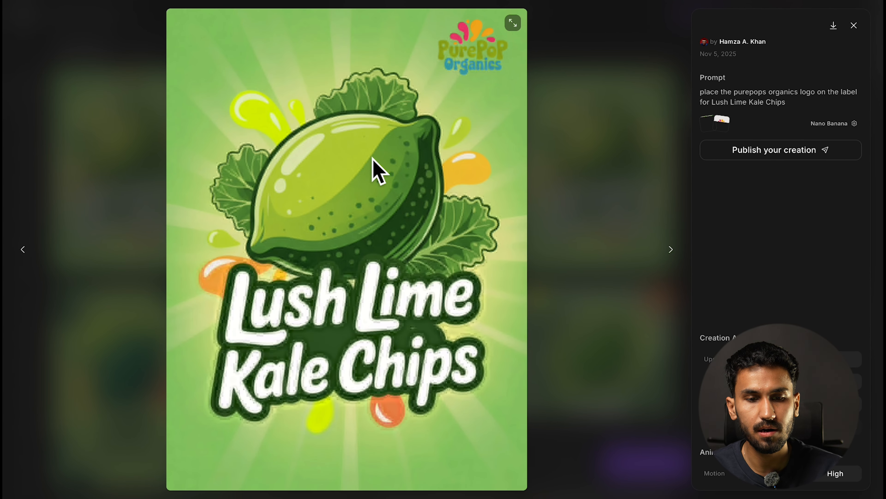
{"action": "key", "text": "Right"}
{"action": "key", "text": "Left"}
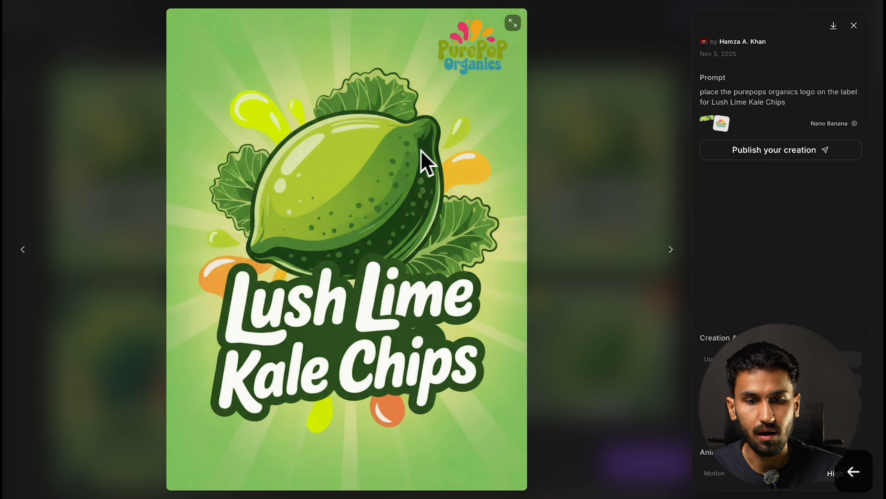
{"action": "key", "text": "Left"}
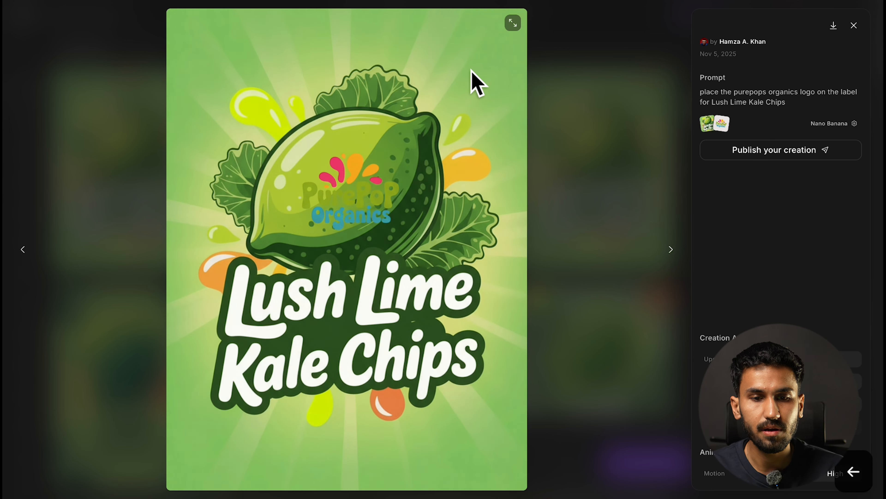
{"action": "key", "text": "Left"}
{"action": "key", "text": "Escape"}
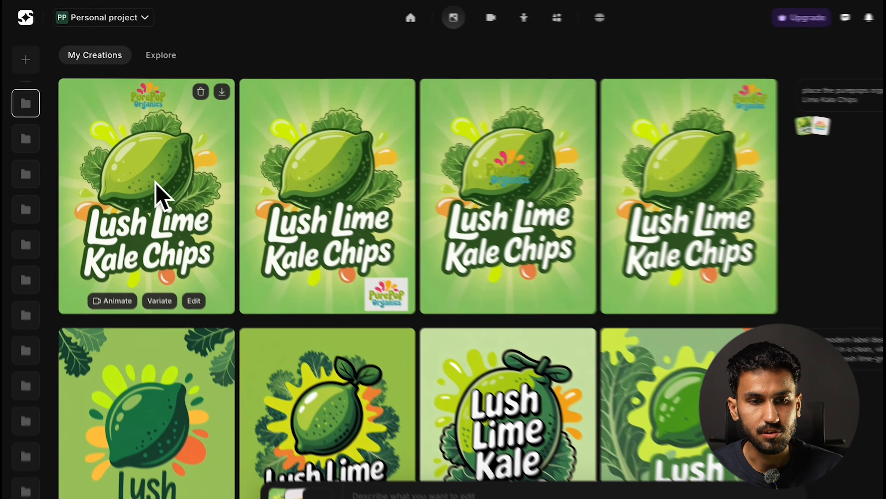
{"action": "left_click", "coordinate": [159, 196]}
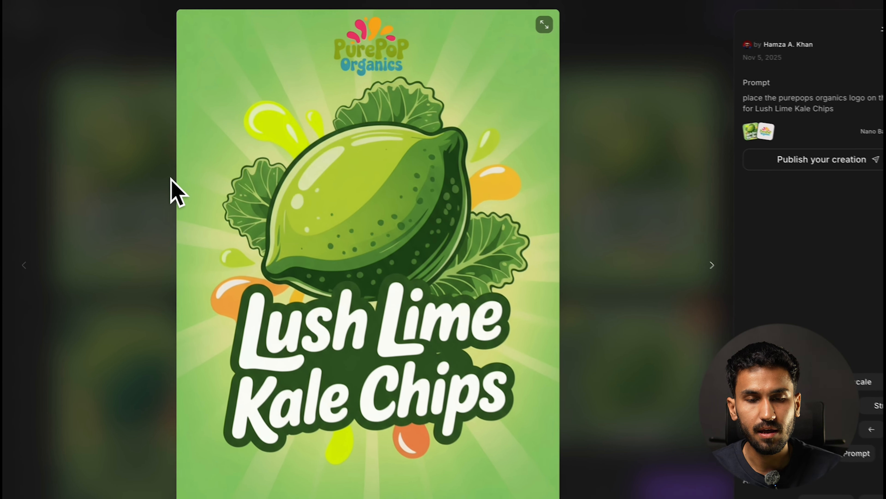
{"action": "key", "text": "Right"}
{"action": "key", "text": "Right"}
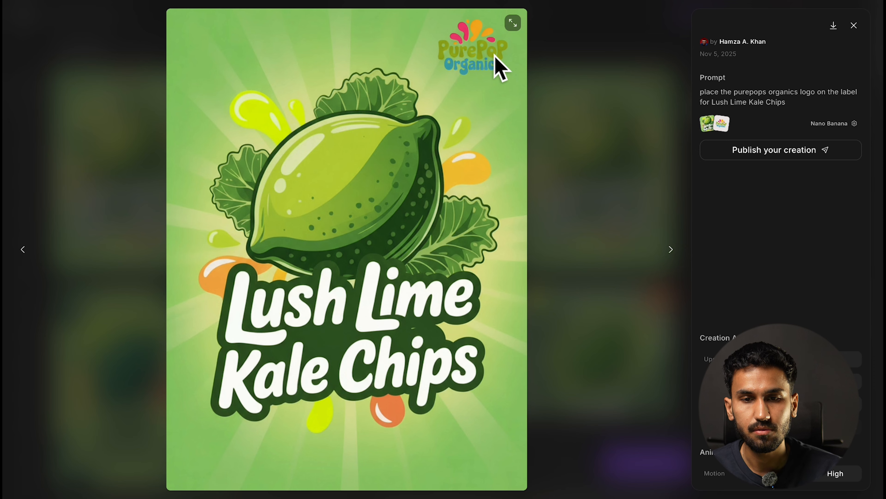
{"action": "key", "text": "Escape"}
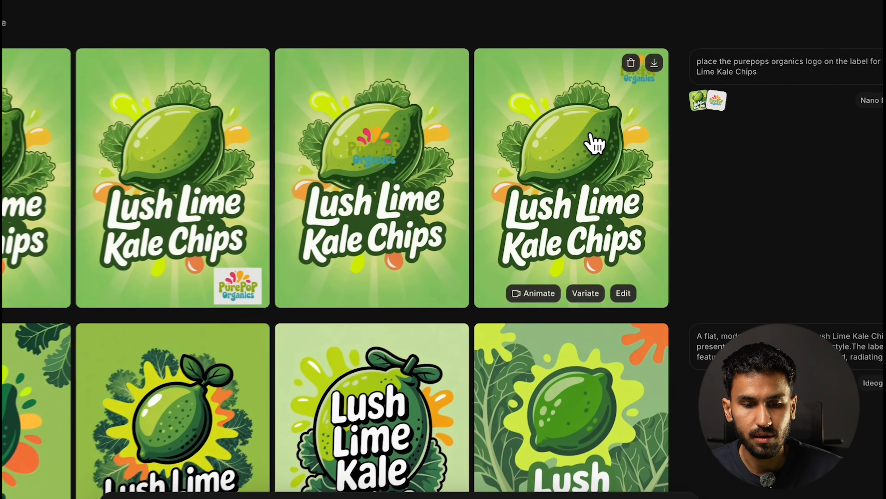
- Replace the reference images with the generated label that has the logo in its upper-right corner
{"action": "left_click_drag", "start_coordinate": [591, 134], "coordinate": [537, 136]}
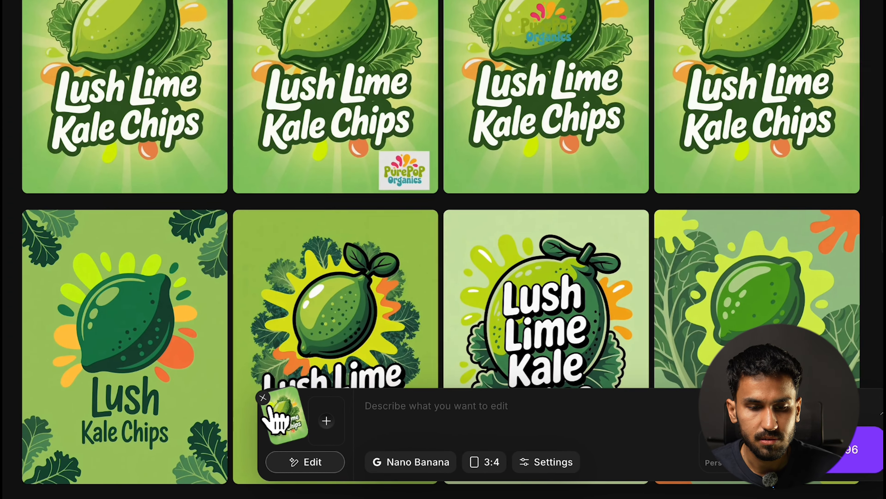
{"action": "left_click", "coordinate": [234, 447]}
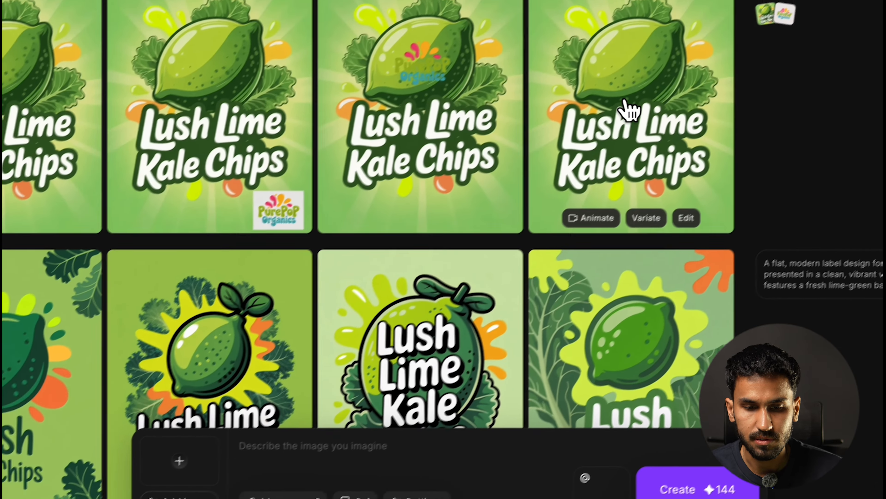
{"action": "left_click_drag", "start_coordinate": [628, 111], "coordinate": [354, 430]}
- Generate edits of the label with the prompt "change the colour of Purepops from green to white"
{"action": "left_click", "coordinate": [454, 432]}
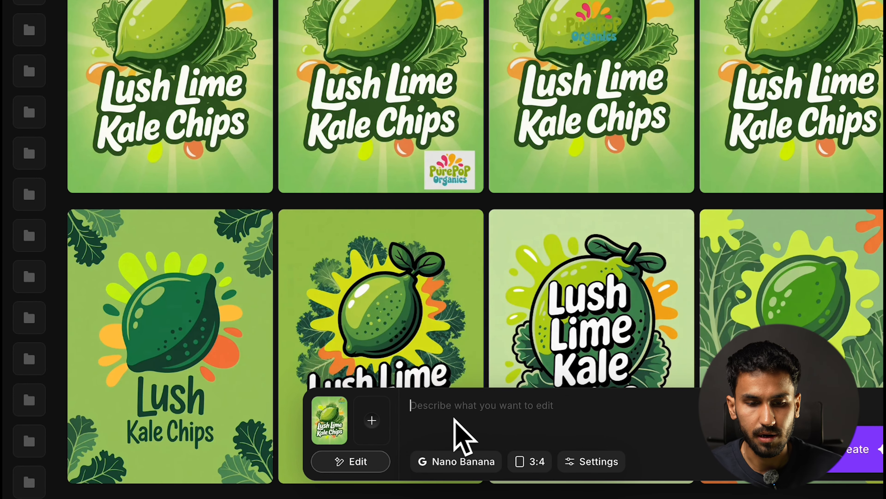
{"action": "type", "text": "change the colour "}
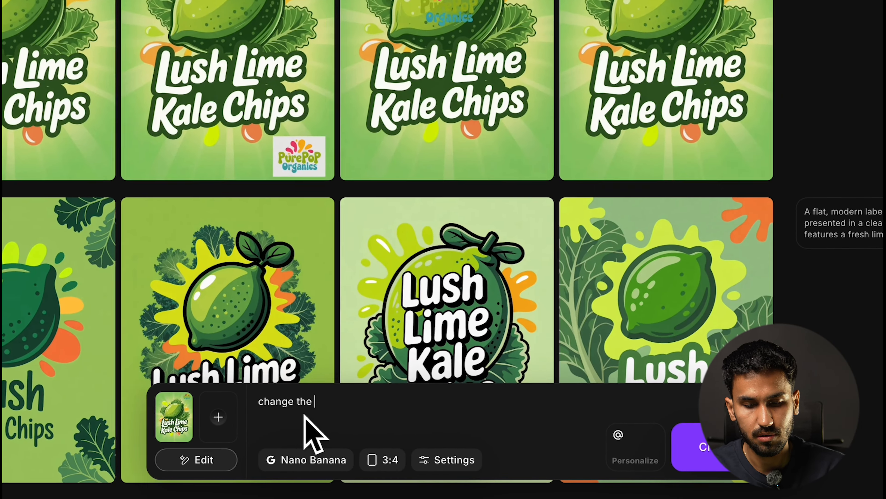
{"action": "type", "text": "of Purepops from green to white"}
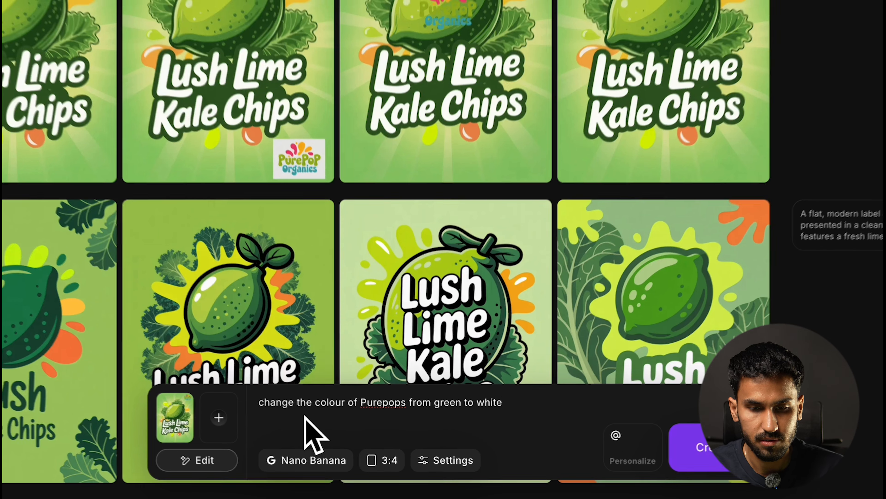
{"action": "key", "text": "Return"}
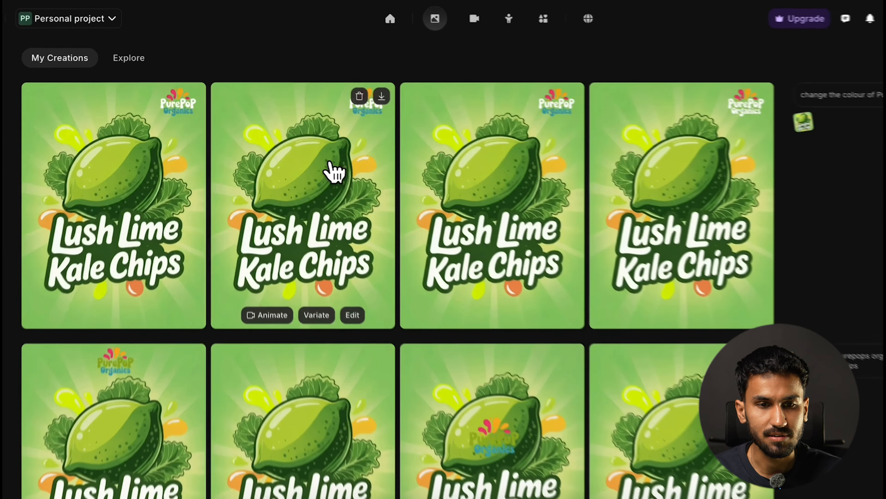
- View the second label with the white PurePop lettering enlarged and make it the image to edit instead of the previous one
{"action": "left_click", "coordinate": [332, 170]}
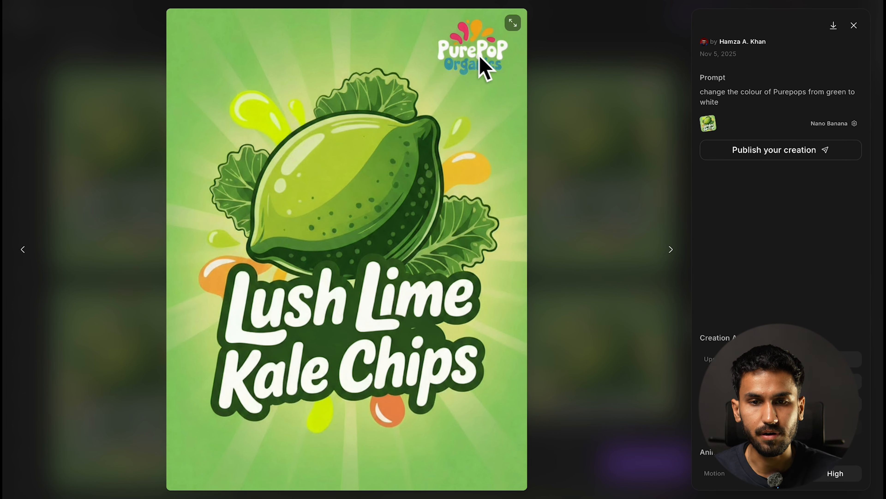
{"action": "key", "text": "Escape"}
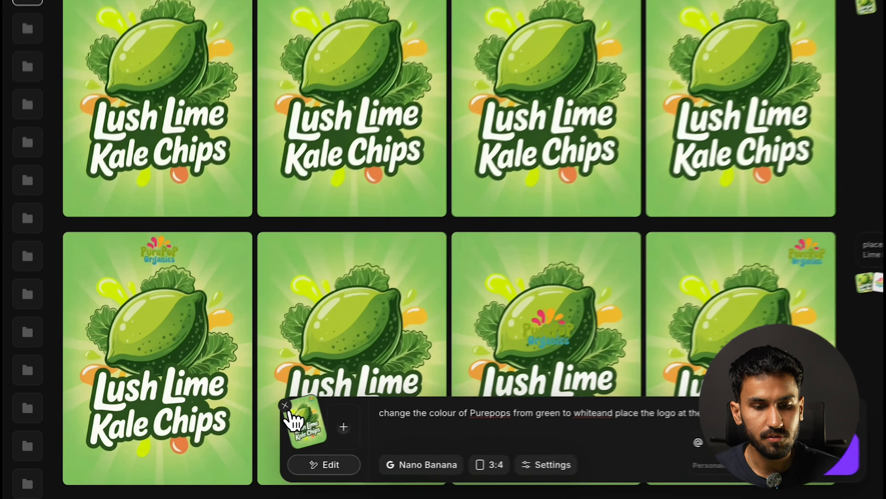
{"action": "left_click", "coordinate": [237, 427]}
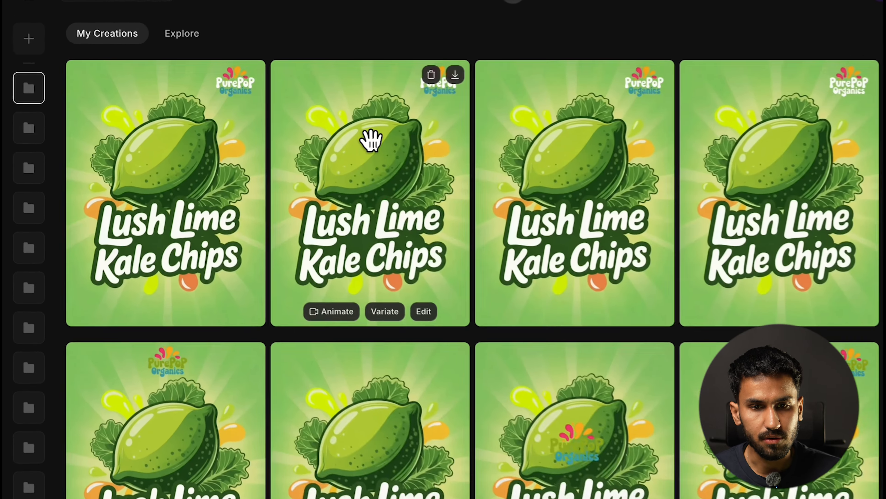
{"action": "left_click_drag", "start_coordinate": [371, 140], "coordinate": [531, 299]}
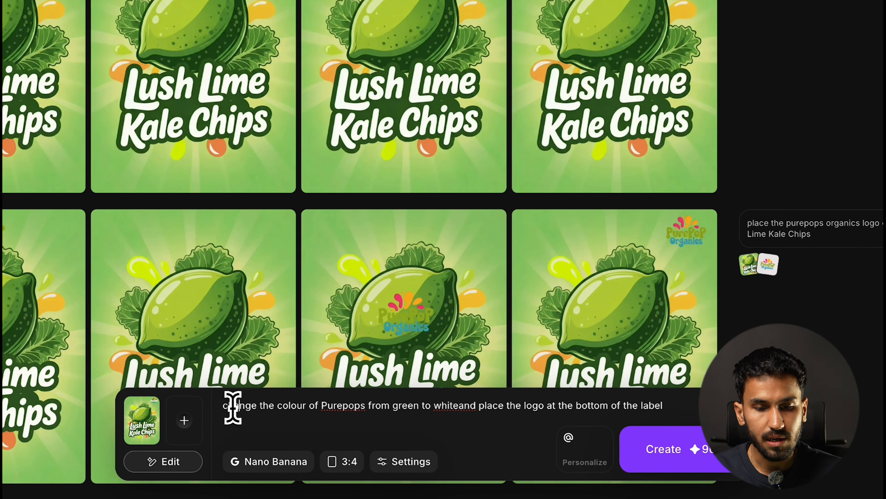
- Generate bag mockups with the replacement prompt "place the Lush Lime Kale Chips label on a bag of chips, it should look premium"
{"action": "left_click_drag", "start_coordinate": [223, 406], "coordinate": [695, 410]}
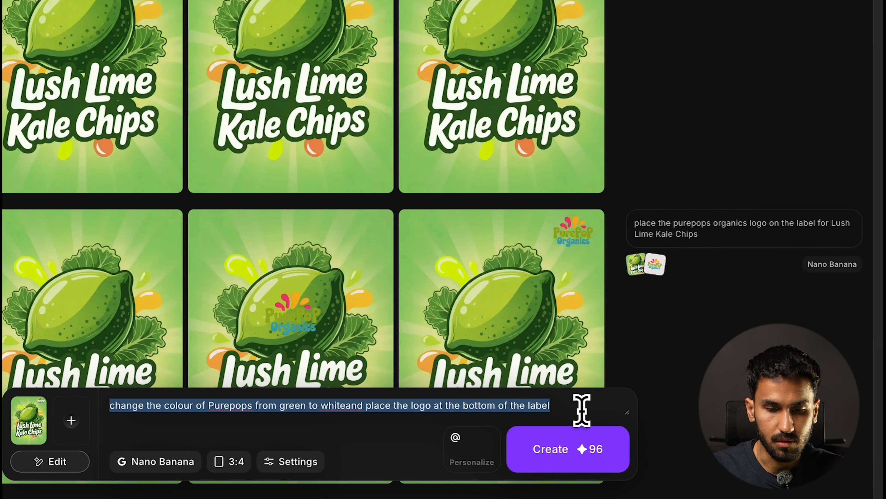
{"action": "key", "text": "BackSpace"}
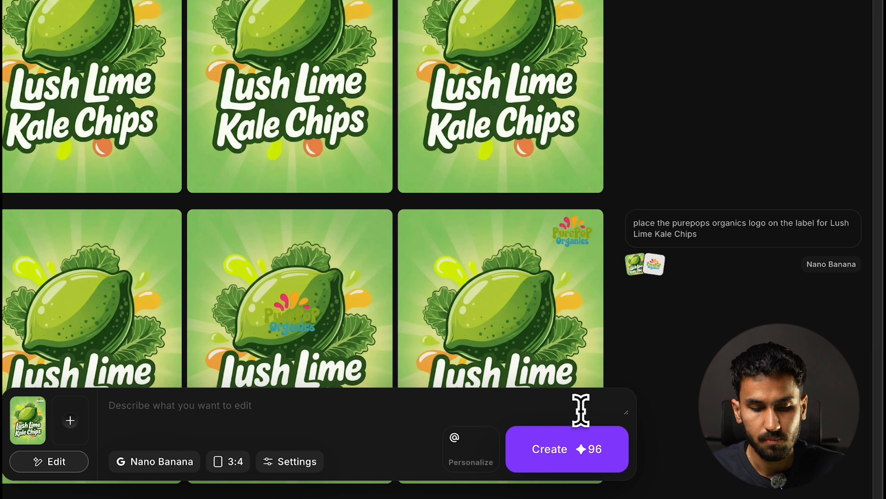
{"action": "type", "text": "place the "}
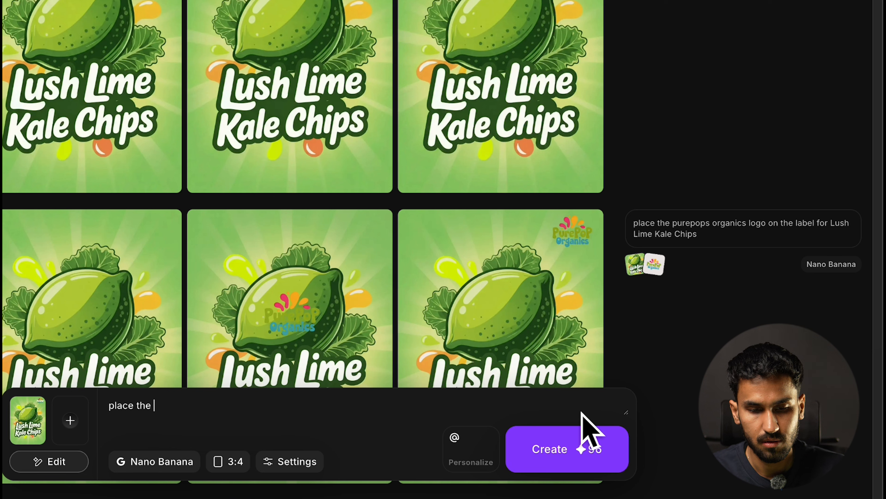
{"action": "type", "text": "Lush "}
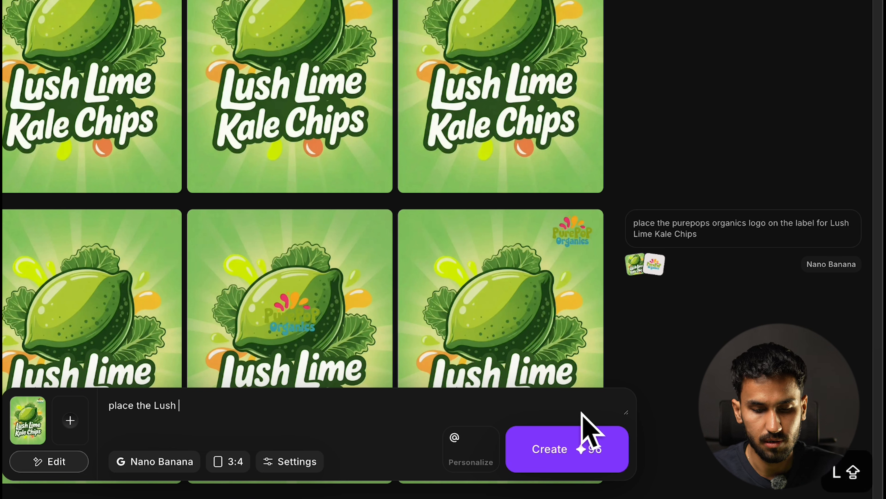
{"action": "type", "text": "Lime Kale Chips label on a bag of chips, it should look premium"}
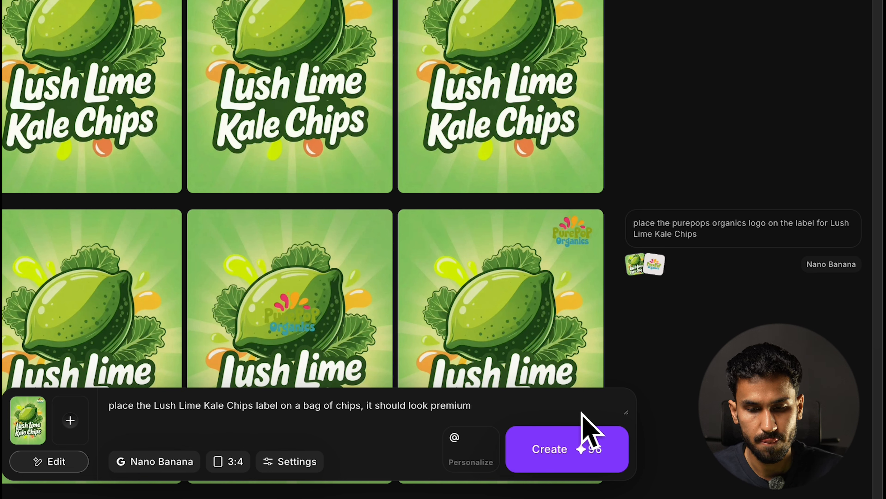
{"action": "key", "text": "Return"}
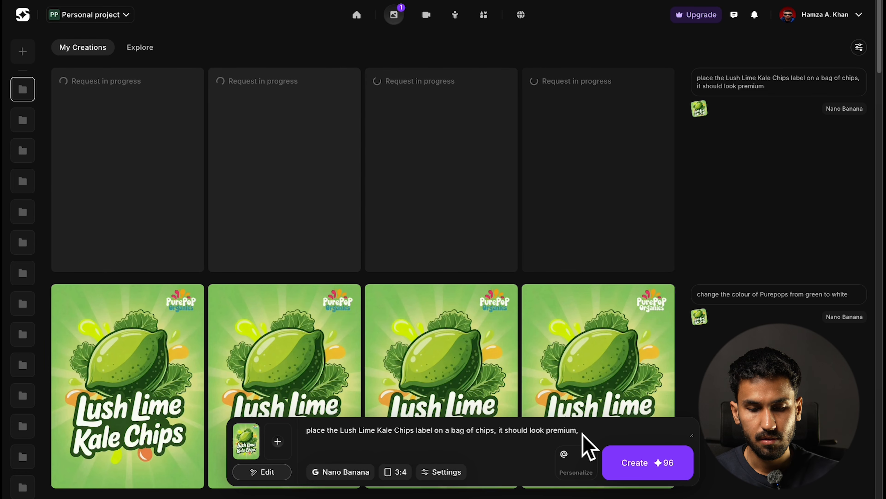
- Add "place it in a flat white background" to the bag prompt and generate another set of mockups
{"action": "type", "text": "place it in a flat w"}
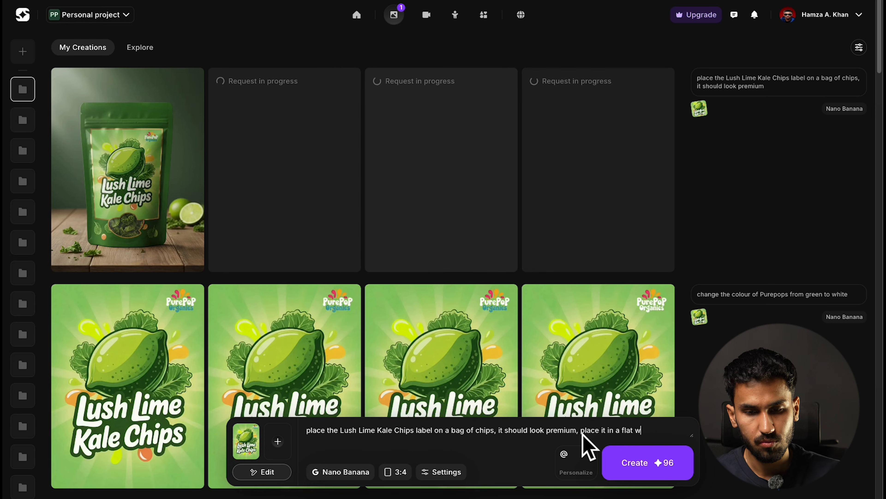
{"action": "type", "text": "nd"}
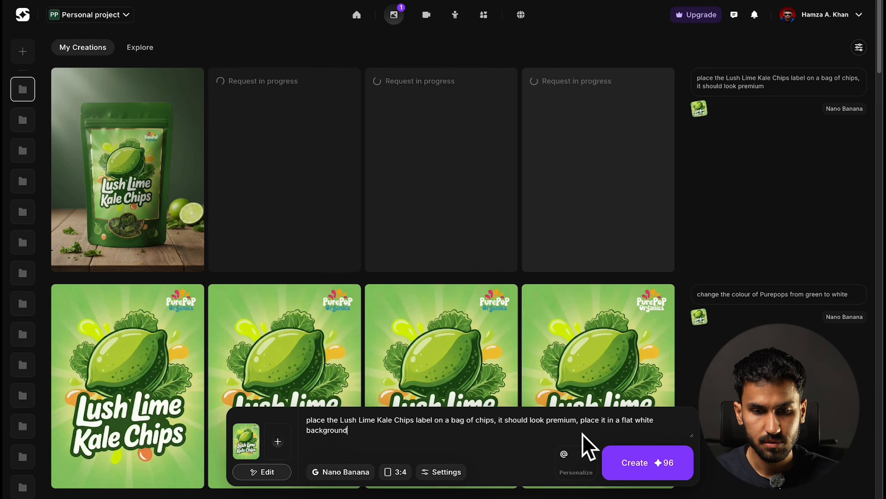
{"action": "left_click", "coordinate": [614, 461]}
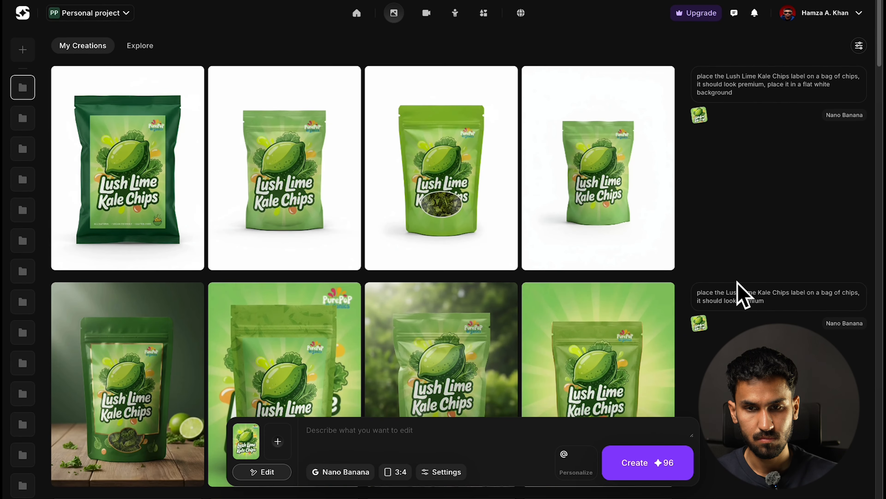
- Compare the two sets of bag mockups and examine the pouch on the green sunburst background enlarged
{"action": "scroll", "coordinate": [740, 294], "scroll_direction": "down", "scroll_amount": 1}
{"action": "scroll", "coordinate": [740, 294], "scroll_direction": "down", "scroll_amount": 1}
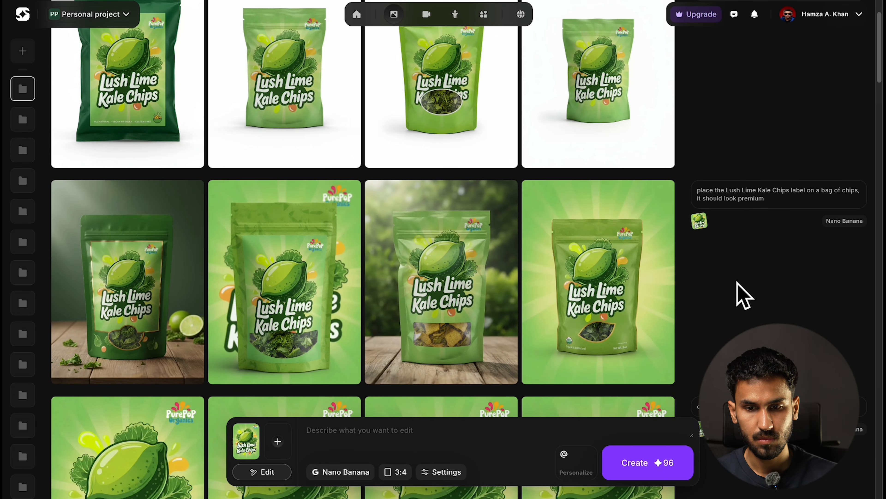
{"action": "scroll", "coordinate": [736, 282], "scroll_direction": "up", "scroll_amount": 1}
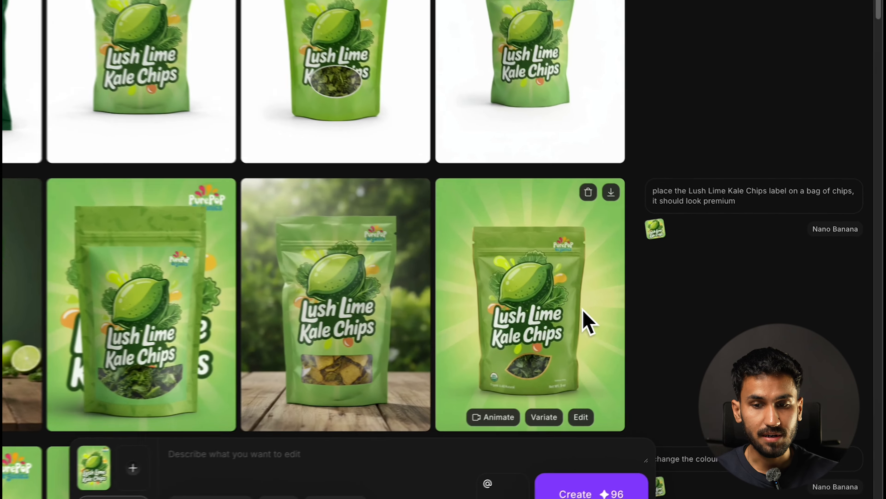
{"action": "left_click", "coordinate": [641, 321]}
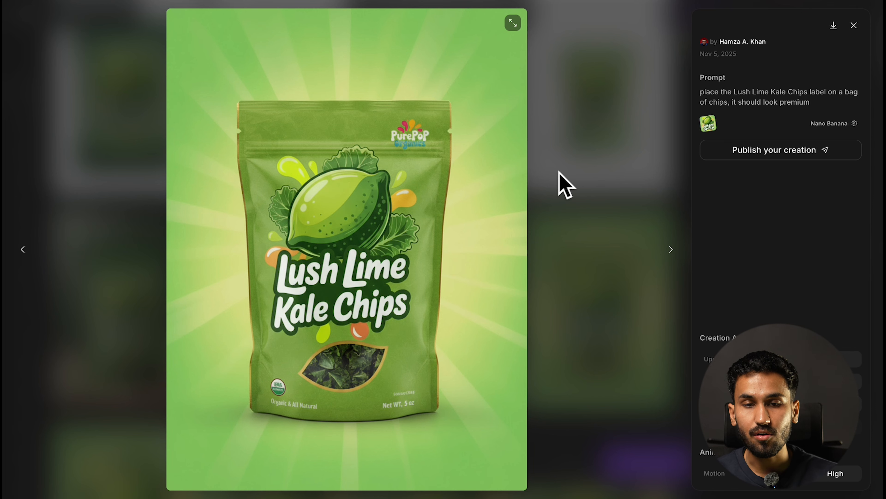
{"action": "left_click", "coordinate": [565, 185]}
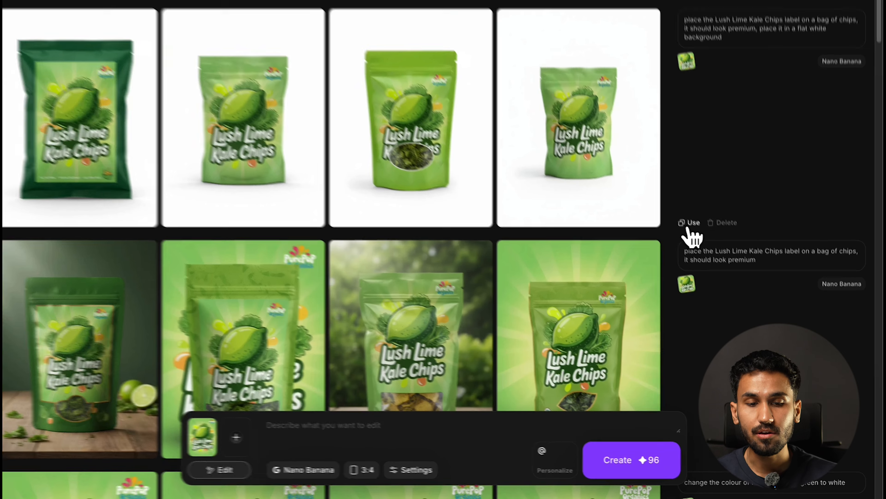
- Reuse the white-background bag prompt and change "bag of chips" to "bag of crisps"
{"action": "left_click", "coordinate": [702, 241]}
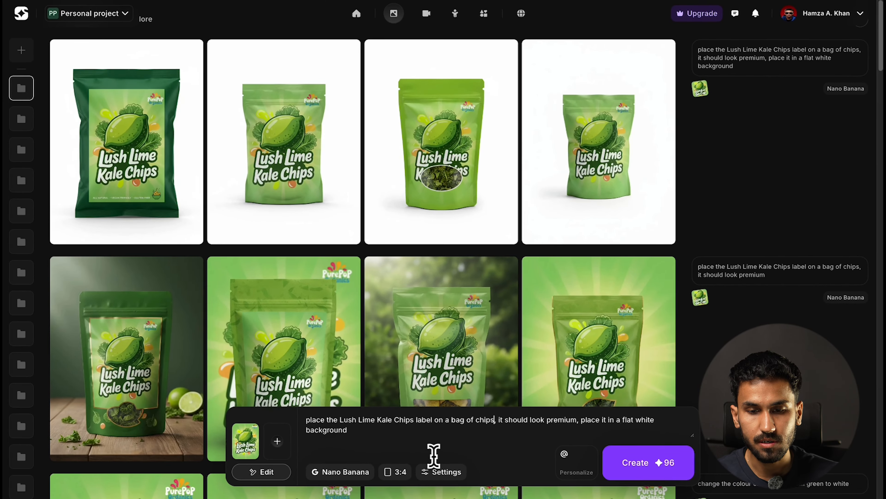
{"action": "key", "text": "BackSpace"}
{"action": "key", "text": "BackSpace"}
{"action": "key", "text": "BackSpace"}
{"action": "key", "text": "BackSpace"}
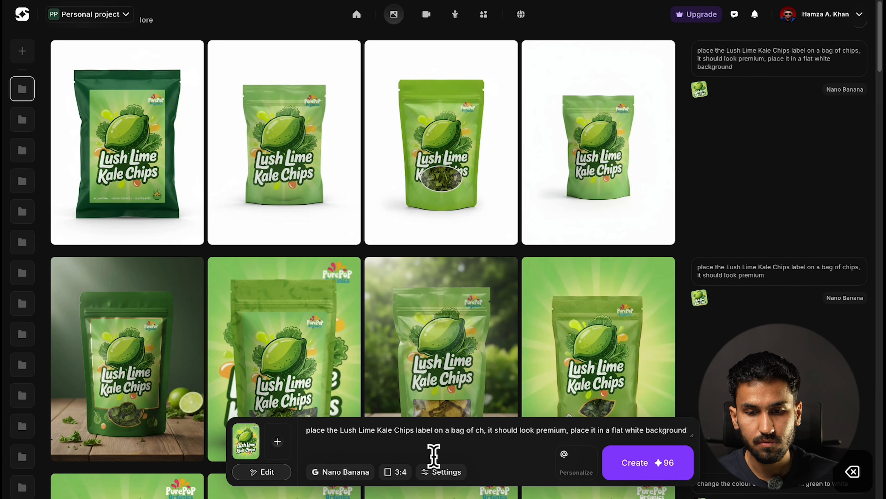
{"action": "type", "text": "rsips"}
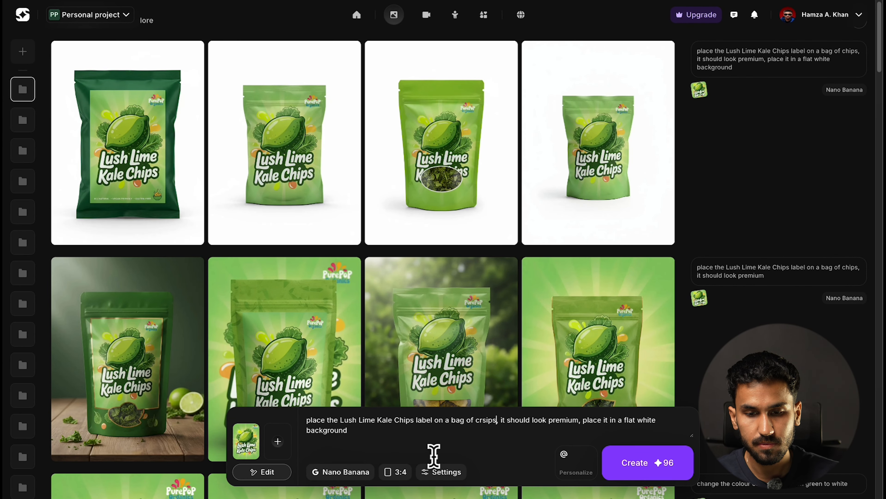
{"action": "key", "text": "BackSpace"}
{"action": "key", "text": "BackSpace"}
{"action": "key", "text": "BackSpace"}
{"action": "key", "text": "BackSpace"}
{"action": "key", "text": "BackSpace"}
{"action": "type", "text": "risps"}
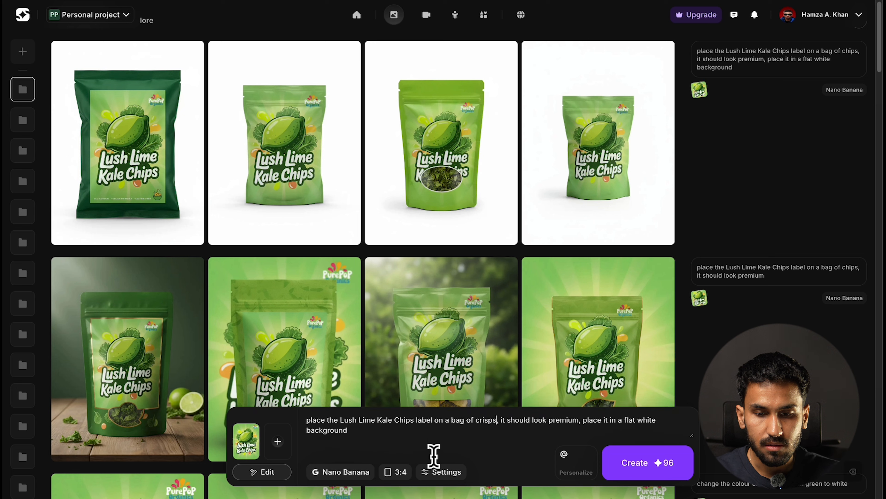
- Remove "it should look premium" from the crisps bag prompt and generate the mockups
{"action": "key", "text": "shift+Right"}
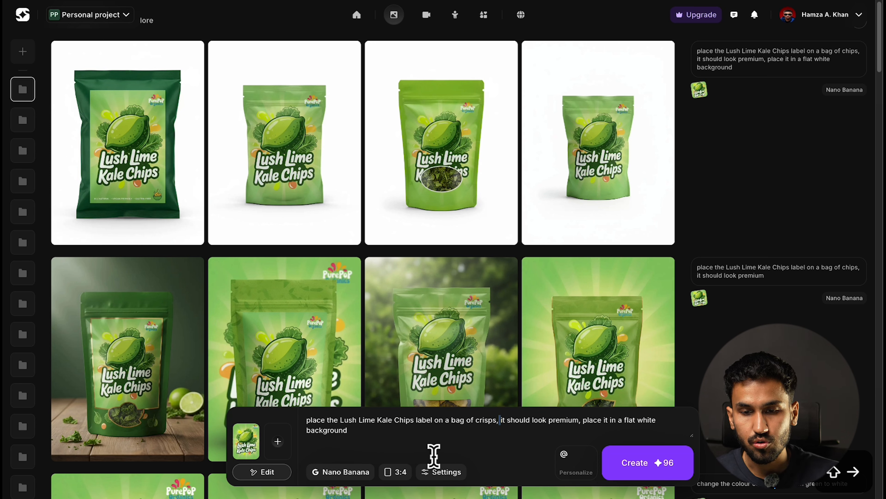
{"action": "key", "text": "shift+Right"}
{"action": "key", "text": "shift+Right"}
{"action": "key", "text": "shift+Right"}
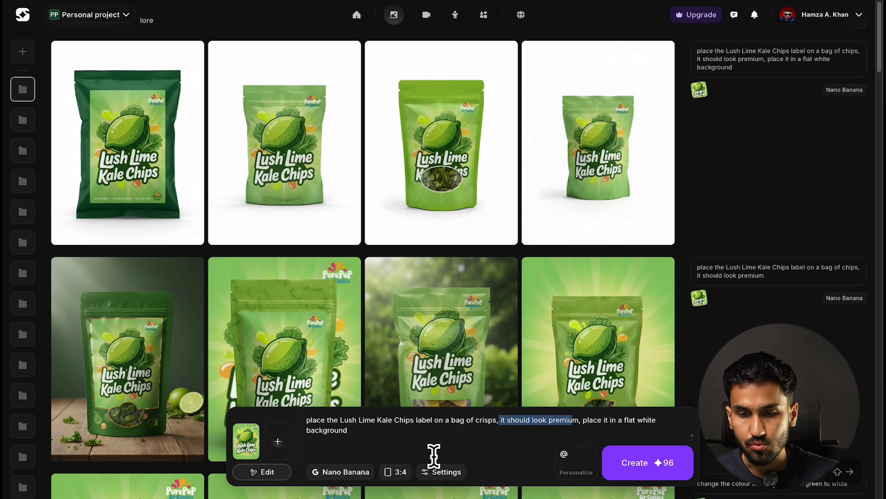
{"action": "key", "text": "BackSpace"}
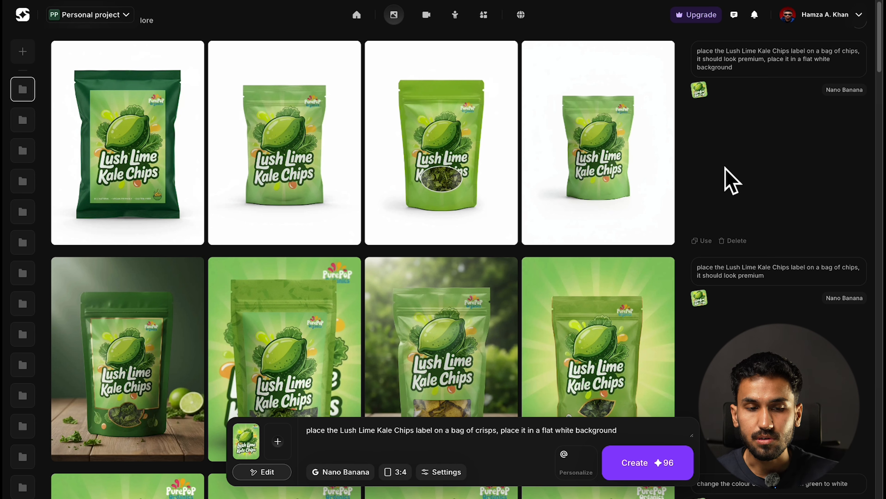
{"action": "key", "text": "Return"}
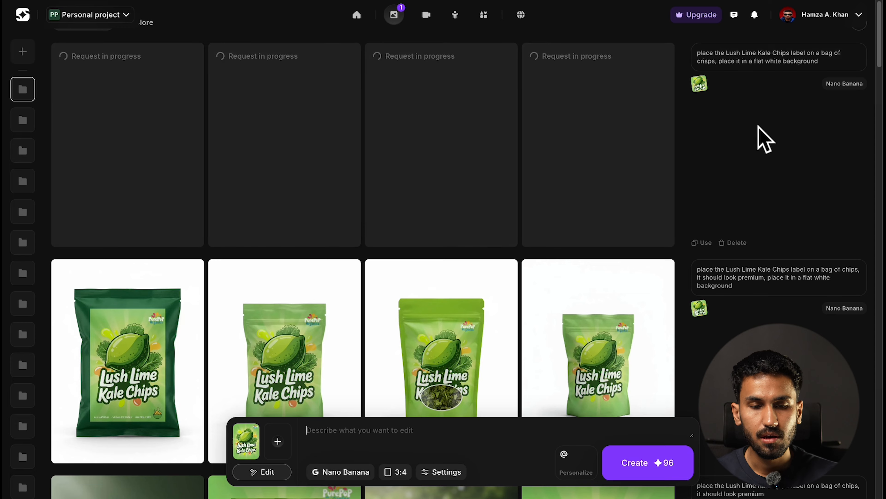
- Compare the third and fourth new crisps bag mockups enlarged, examining the bag shape, label and background
{"action": "scroll", "coordinate": [752, 145], "scroll_direction": "up", "scroll_amount": 1}
{"action": "scroll", "coordinate": [752, 146], "scroll_direction": "down", "scroll_amount": 1}
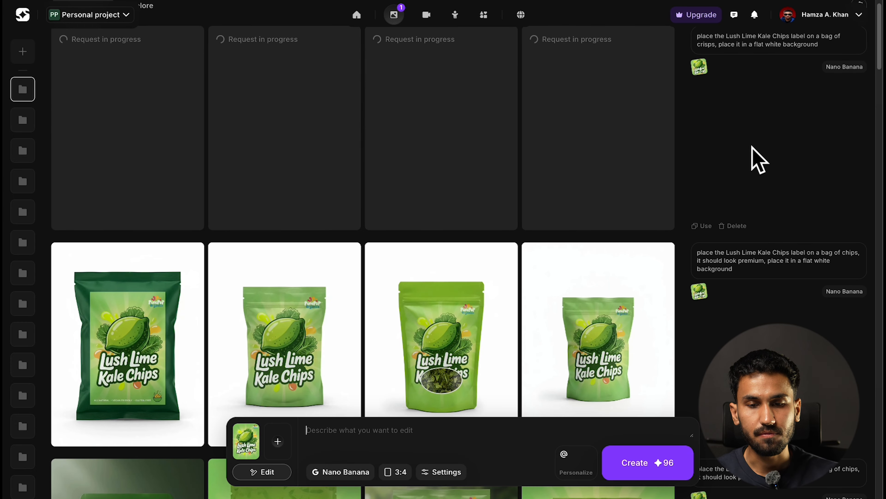
{"action": "scroll", "coordinate": [752, 157], "scroll_direction": "up", "scroll_amount": 1}
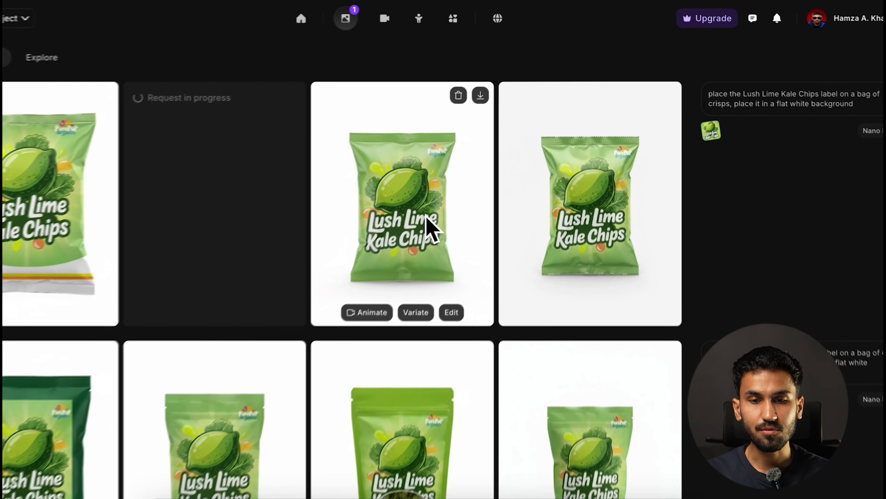
{"action": "left_click", "coordinate": [464, 194]}
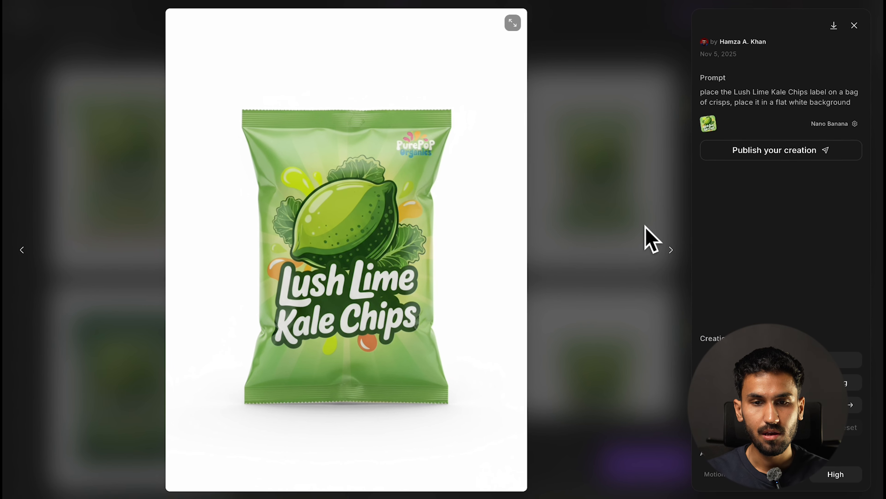
{"action": "key", "text": "Right"}
{"action": "key", "text": "Left"}
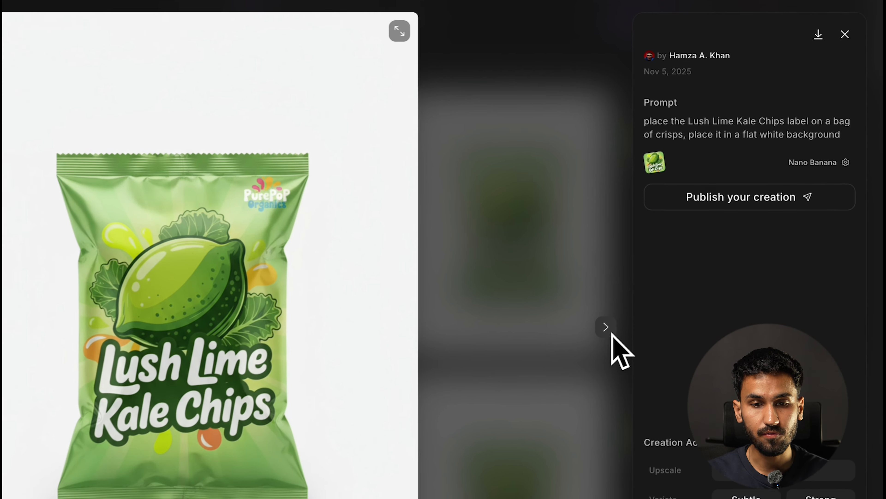
{"action": "left_click", "coordinate": [843, 36]}
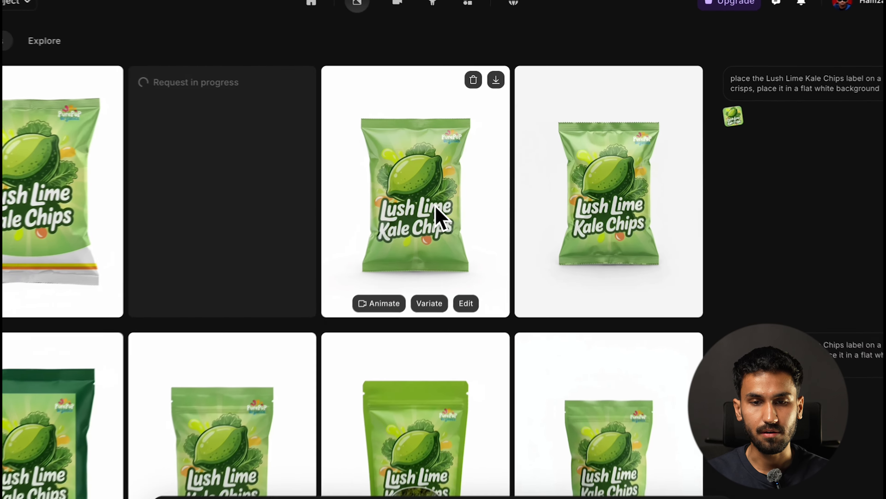
{"action": "left_click", "coordinate": [464, 185]}
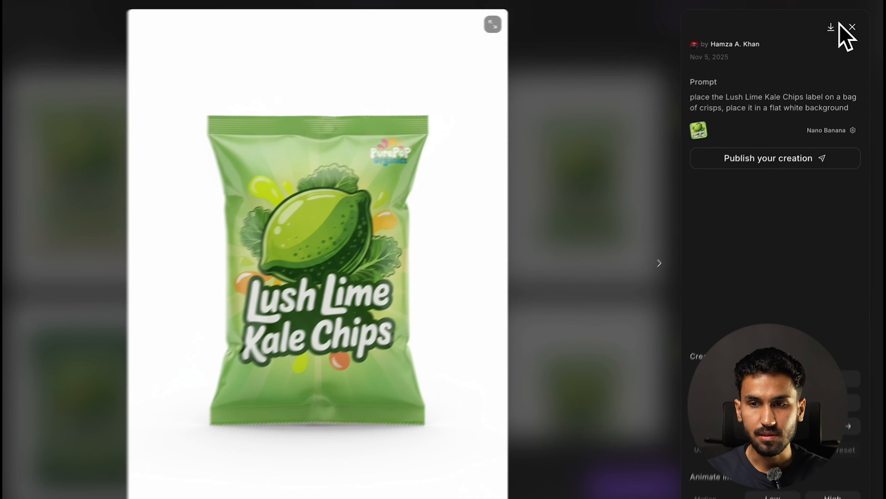
{"action": "left_click", "coordinate": [855, 25]}
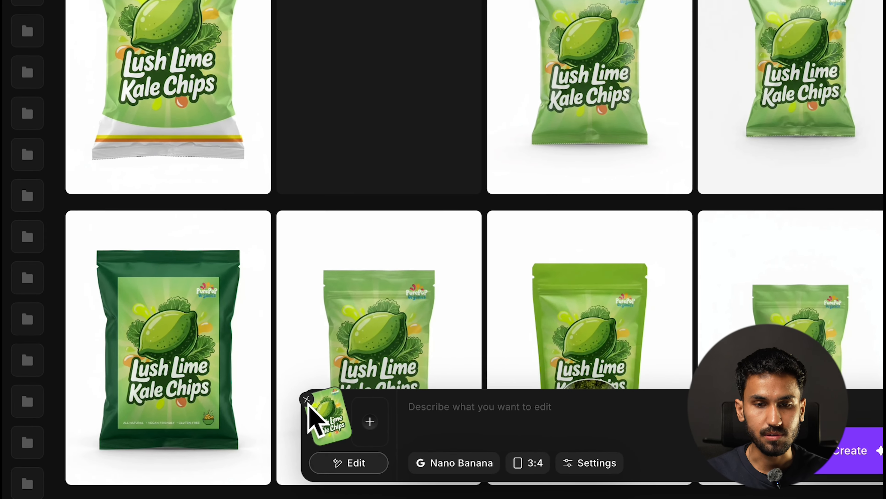
- Replace the reference label with the third crisps bag mockup and switch the editing model to Seedream v4 Edit
{"action": "left_click", "coordinate": [306, 399]}
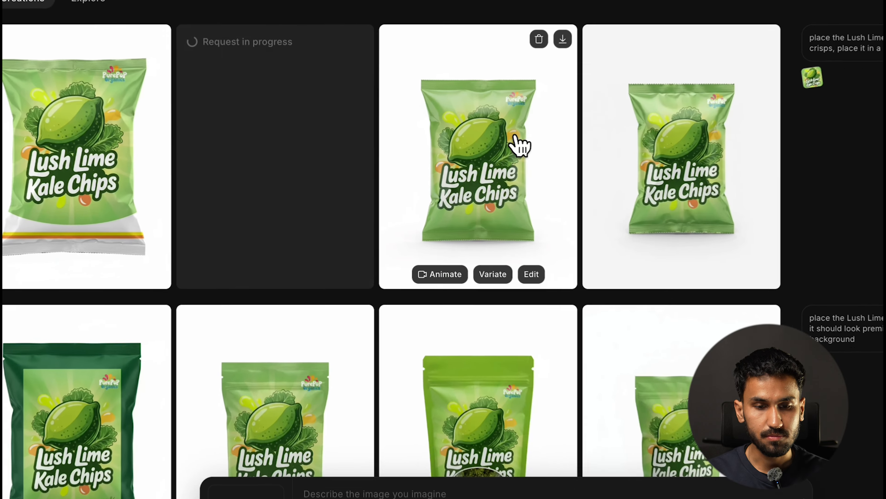
{"action": "left_click_drag", "start_coordinate": [474, 155], "coordinate": [400, 318]}
{"action": "left_click_drag", "start_coordinate": [472, 293], "coordinate": [446, 344]}
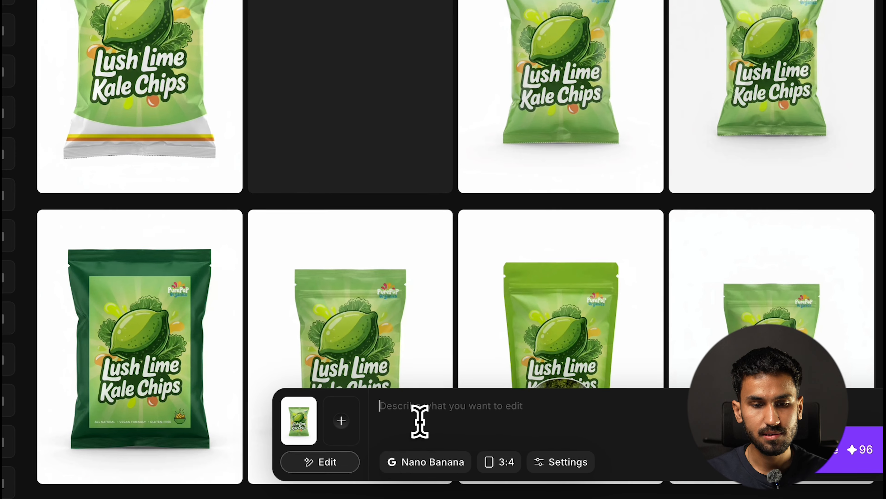
{"action": "left_click", "coordinate": [421, 465]}
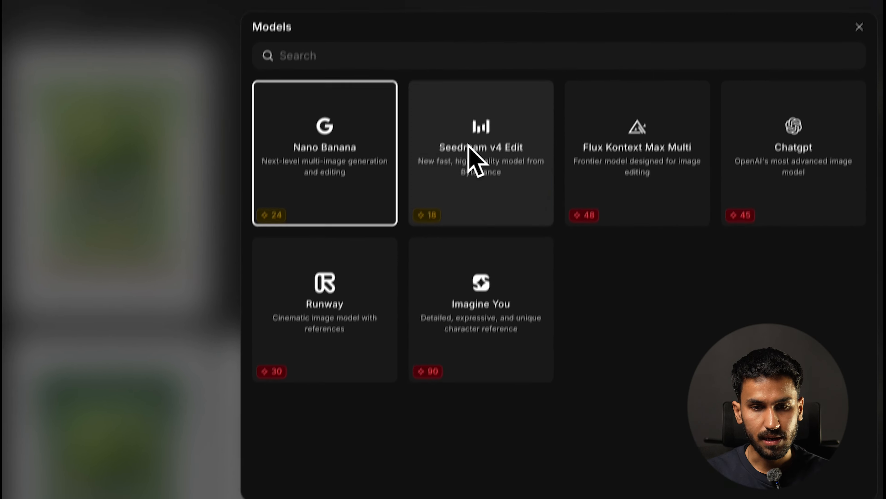
{"action": "left_click", "coordinate": [499, 35]}
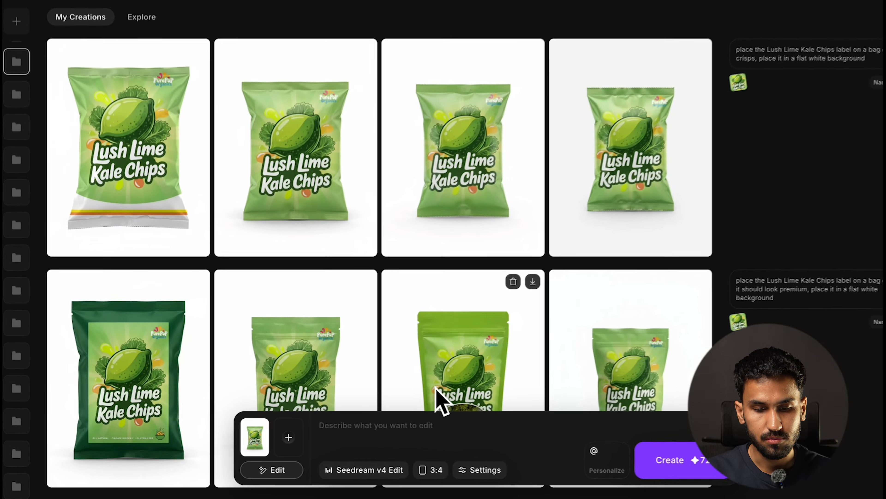
- Begin the edit prompt for the crisps bag with "place this product in a highly stylised"
{"action": "type", "text": "plac"}
{"action": "type", "text": "e th"}
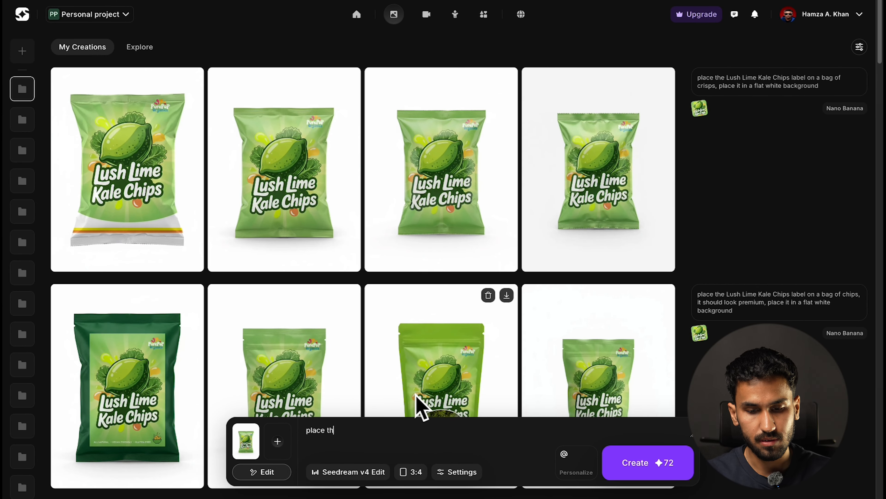
{"action": "type", "text": "is product in a highly stylised phot"}
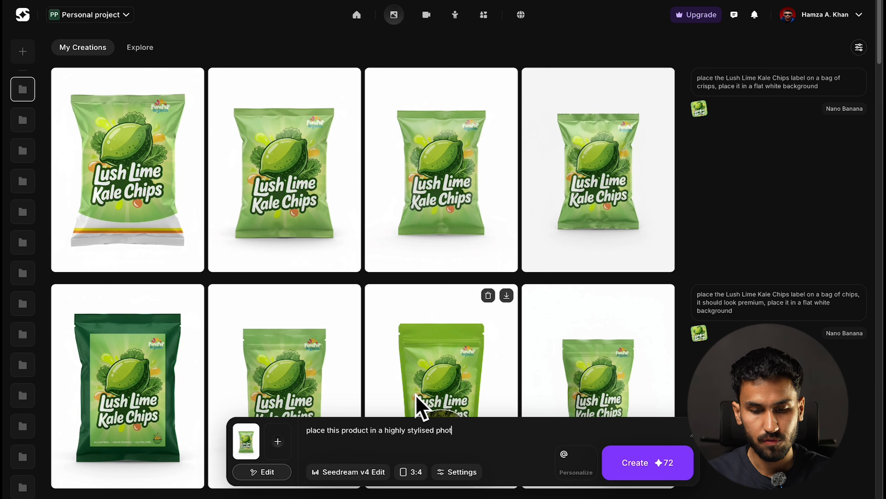
{"action": "key", "text": "BackSpace"}
{"action": "key", "text": "BackSpace"}
{"action": "key", "text": "BackSpace"}
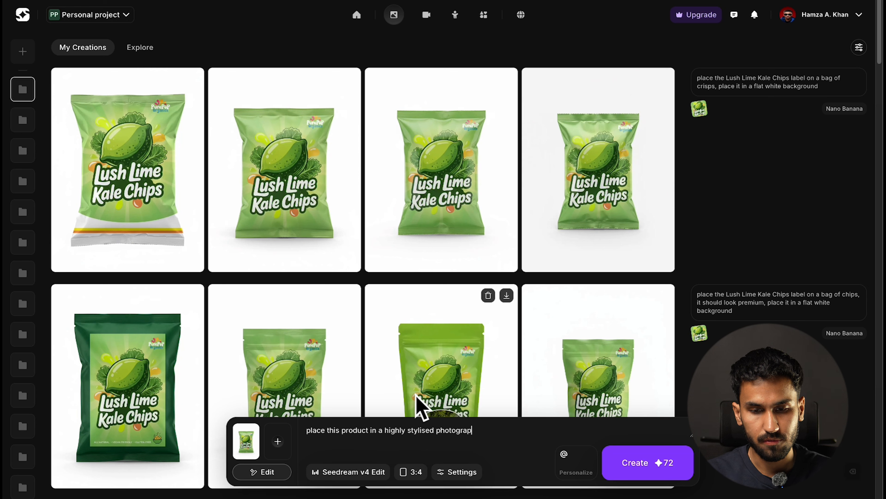
- Complete the edit prompt with "product photography setup" and generate the images
{"action": "key", "text": "Left"}
{"action": "key", "text": "Left"}
{"action": "type", "text": "product"}
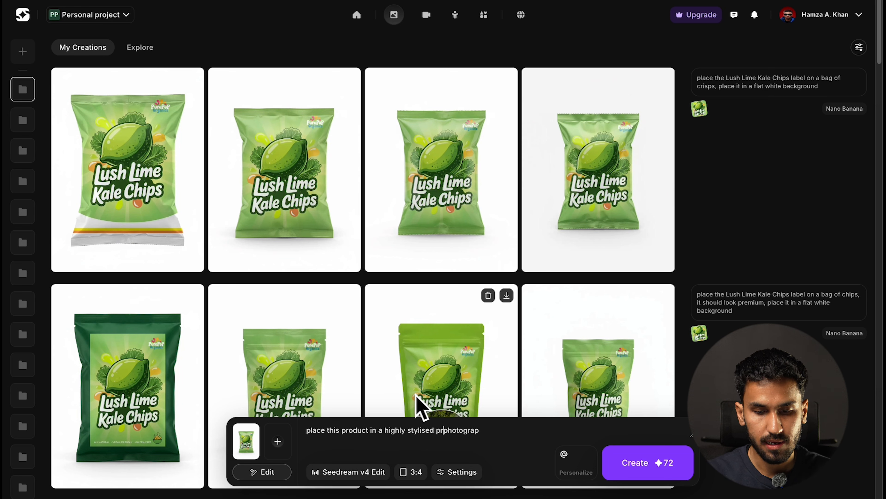
{"action": "key", "text": "Right"}
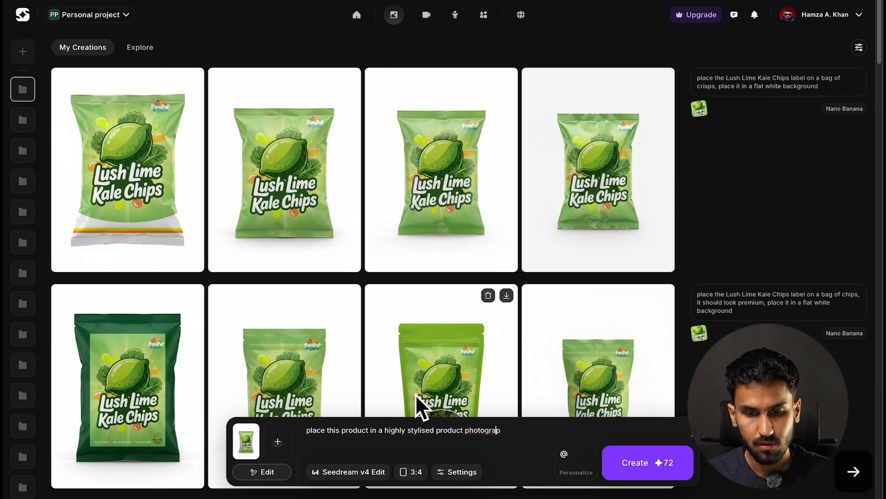
{"action": "key", "text": "Right"}
{"action": "key", "text": "Right"}
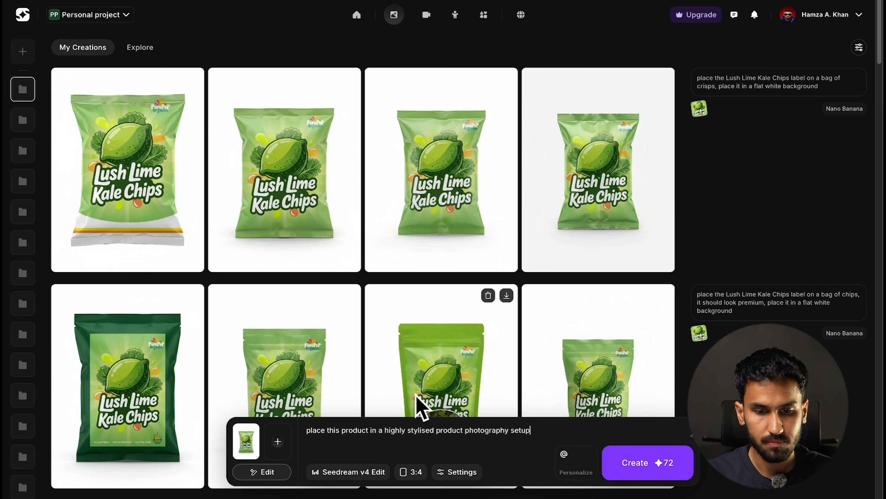
{"action": "type", "text": "hy setup"}
{"action": "key", "text": "Return"}
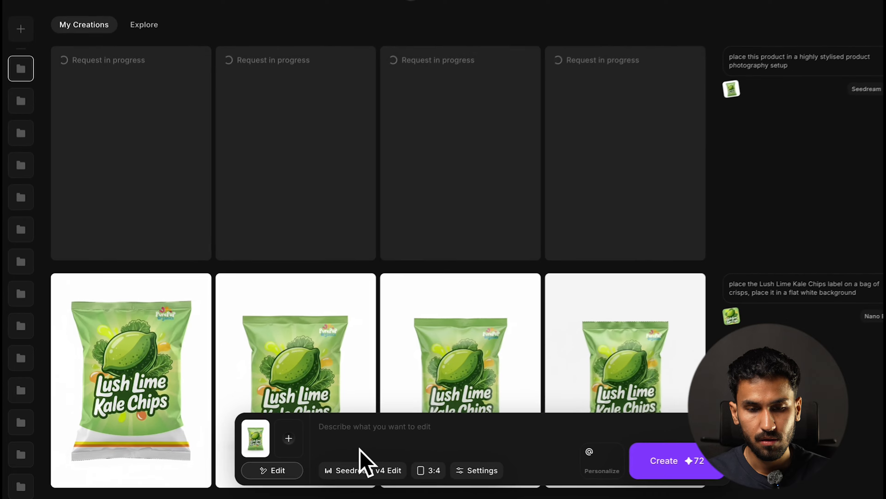
- Download the third crisps bag mockup, switch to ChatGPT and attach the downloaded image to a new message in the open chat
{"action": "scroll", "coordinate": [457, 356], "scroll_direction": "down", "scroll_amount": 3}
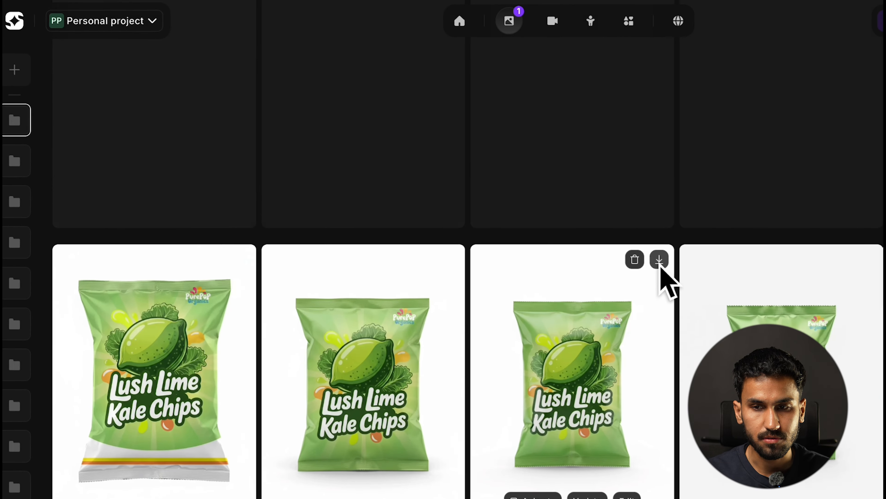
{"action": "left_click", "coordinate": [660, 262]}
{"action": "key", "text": "ctrl+Tab"}
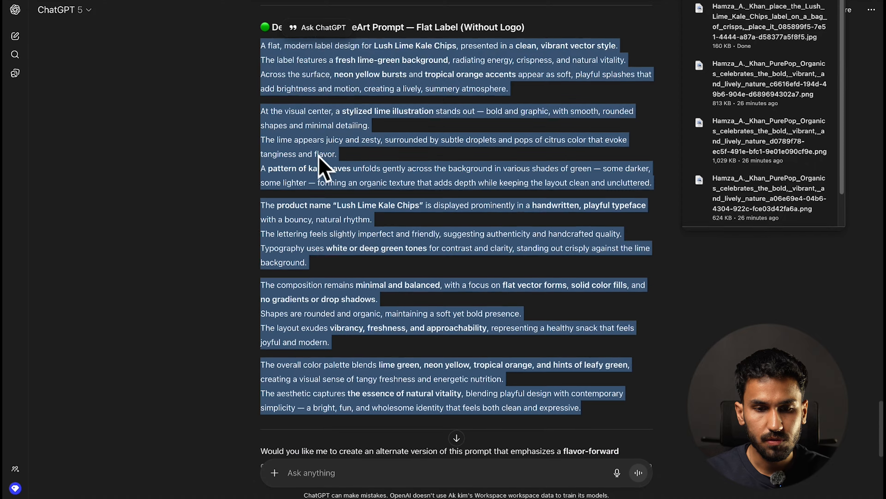
{"action": "scroll", "coordinate": [319, 156], "scroll_direction": "down", "scroll_amount": 3}
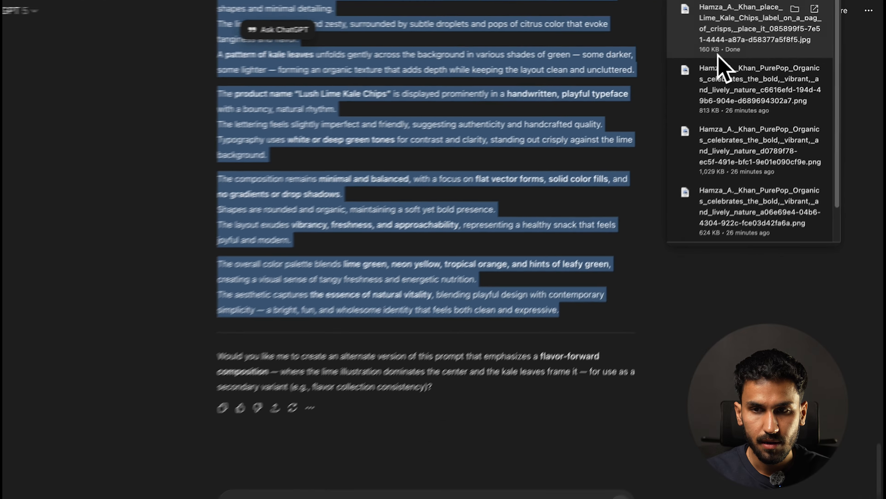
{"action": "left_click_drag", "start_coordinate": [734, 38], "coordinate": [370, 296]}
{"action": "left_click_drag", "start_coordinate": [223, 390], "coordinate": [435, 445]}
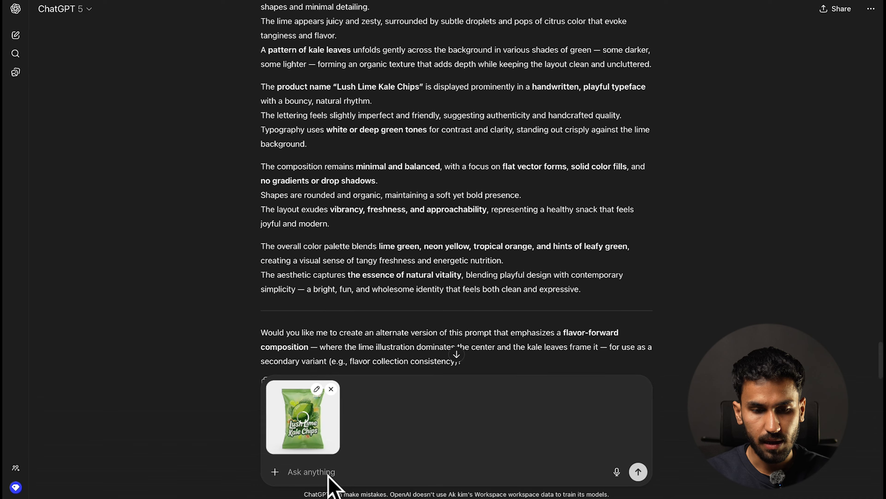
{"action": "left_click", "coordinate": [328, 475]}
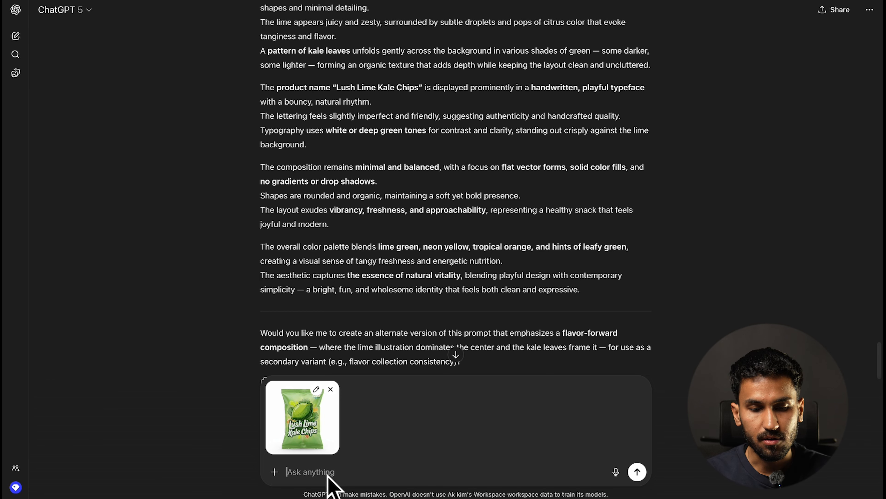
- Write "this is the product mockup that i have finalised, give me 3 prompts for nano banana" beside the attached image
{"action": "type", "text": "this is the product mockup"}
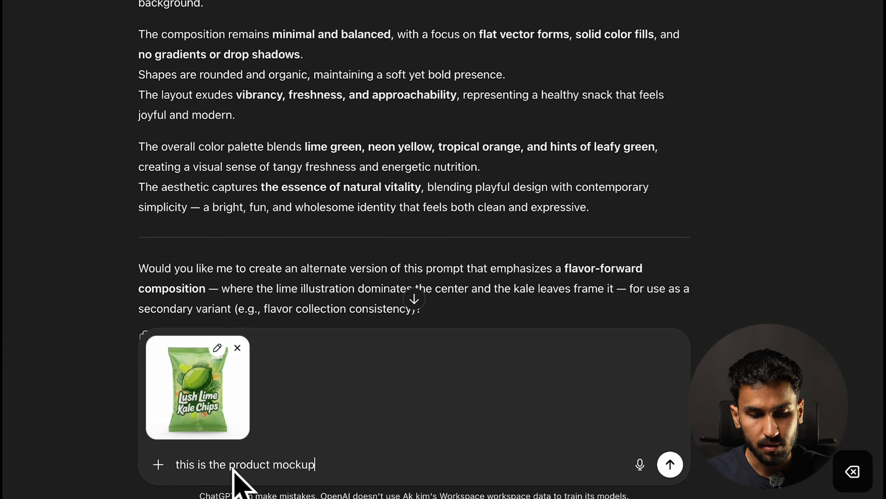
{"action": "type", "text": " that i have finalised, give me "}
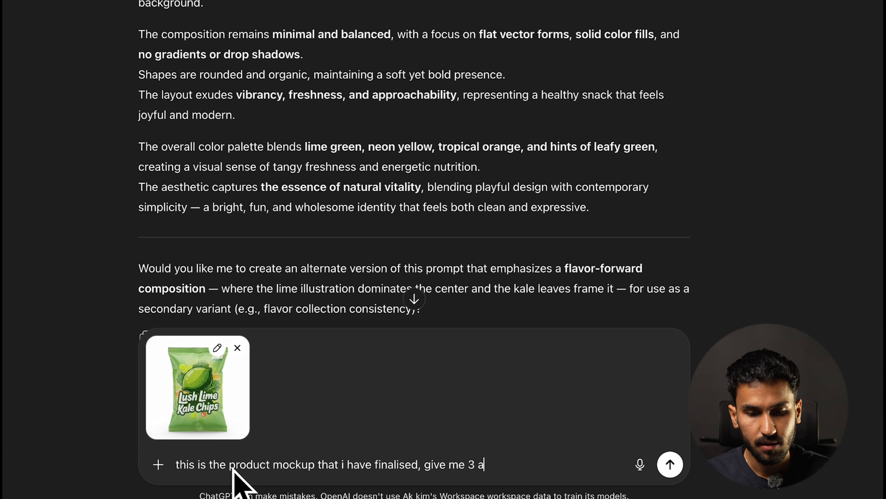
{"action": "type", "text": "3 a"}
{"action": "key", "text": "BackSpace"}
{"action": "type", "text": "promtps"}
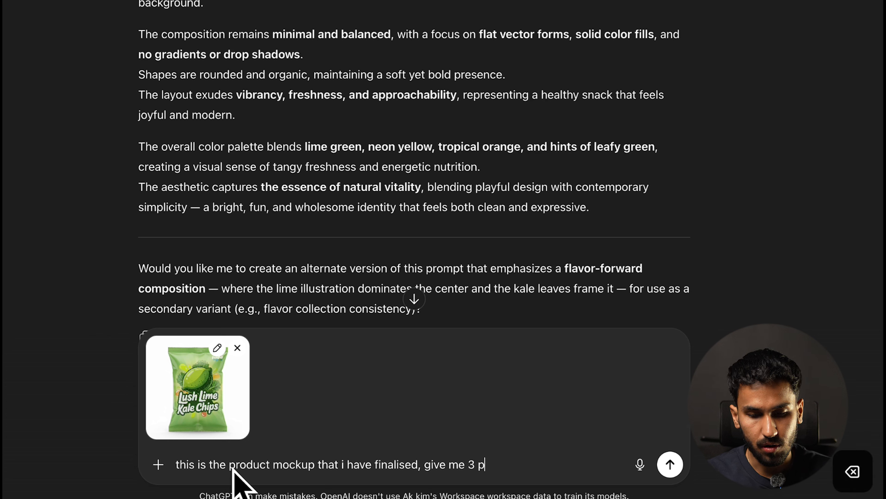
{"action": "key", "text": "BackSpace"}
{"action": "key", "text": "BackSpace"}
{"action": "key", "text": "BackSpace"}
{"action": "key", "text": "BackSpace"}
{"action": "type", "text": "pts for nano banana "}
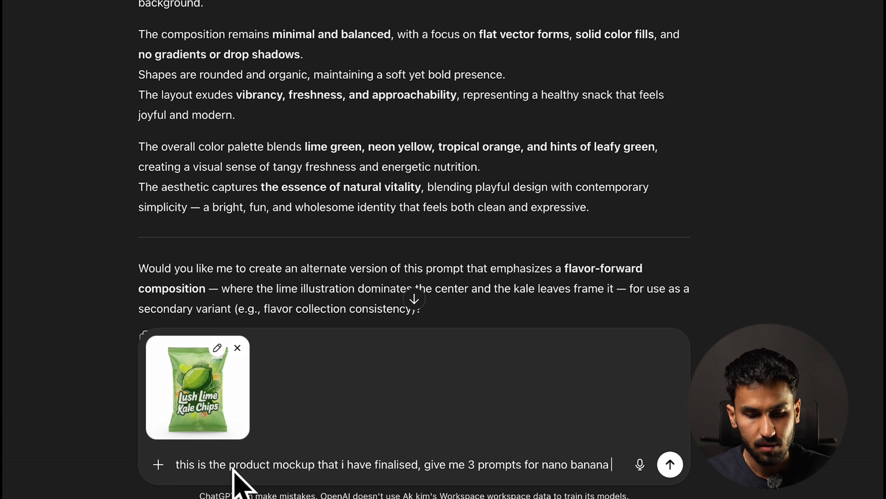
- Extend the message with "to use this image and palce the product in different scenarios for marketing" and send it
{"action": "type", "text": "to use this "}
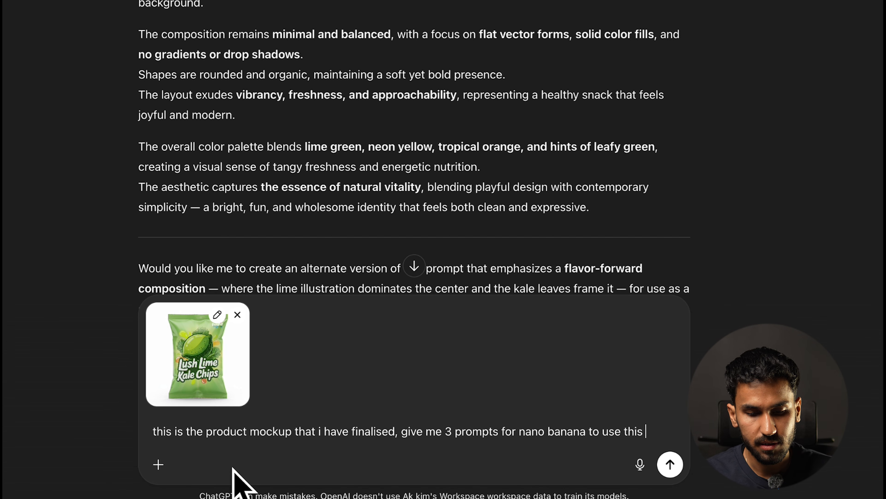
{"action": "type", "text": "image and gener"}
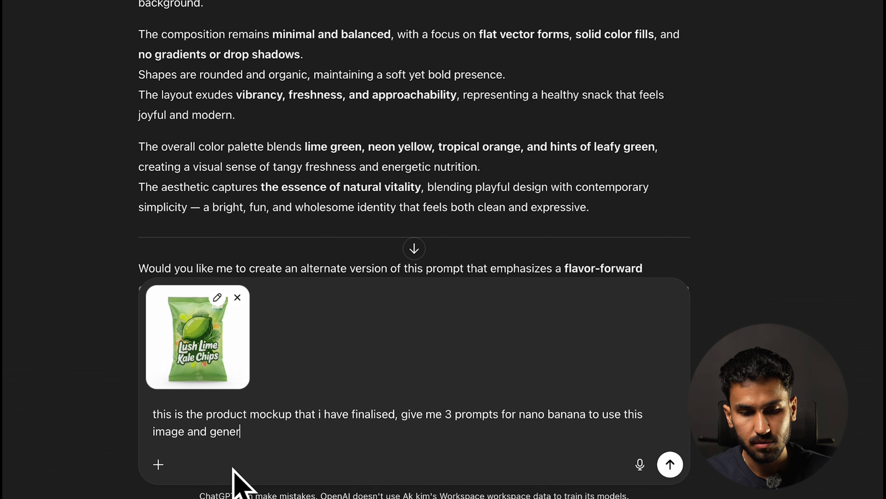
{"action": "key", "text": "BackSpace"}
{"action": "key", "text": "BackSpace"}
{"action": "key", "text": "BackSpace"}
{"action": "key", "text": "BackSpace"}
{"action": "key", "text": "BackSpace"}
{"action": "type", "text": "palce th"}
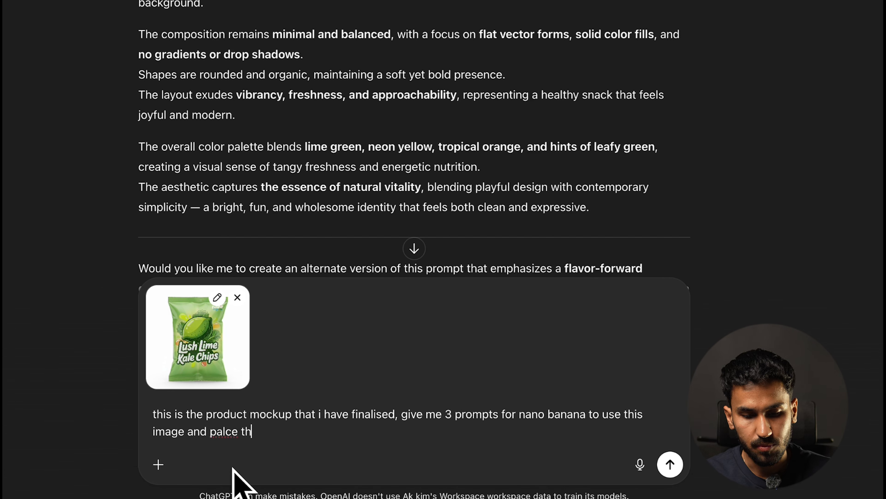
{"action": "type", "text": "e product in different scenarios for marketing as"}
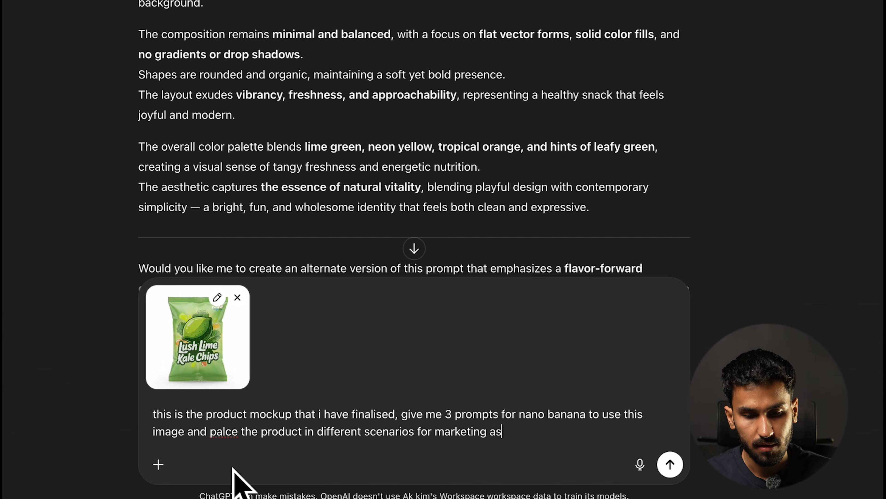
{"action": "key", "text": "BackSpace"}
{"action": "key", "text": "BackSpace"}
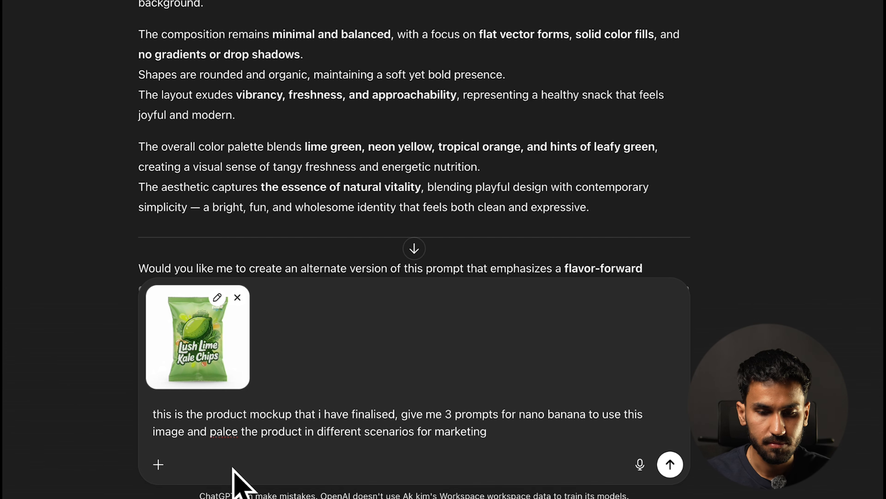
{"action": "key", "text": "Return"}
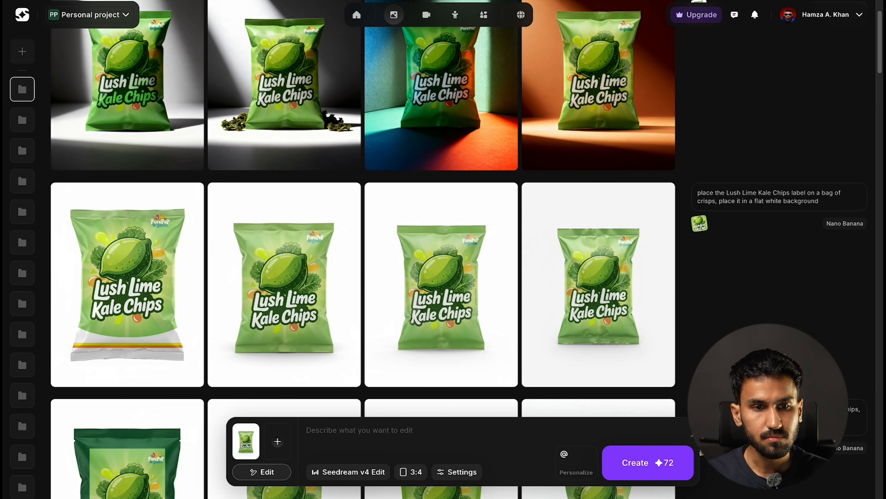
- Switch back to ImagineArt and compare the four stylised product photos enlarged, examining their lighting, backdrop and bag
{"action": "scroll", "coordinate": [178, 89], "scroll_direction": "up", "scroll_amount": 3}
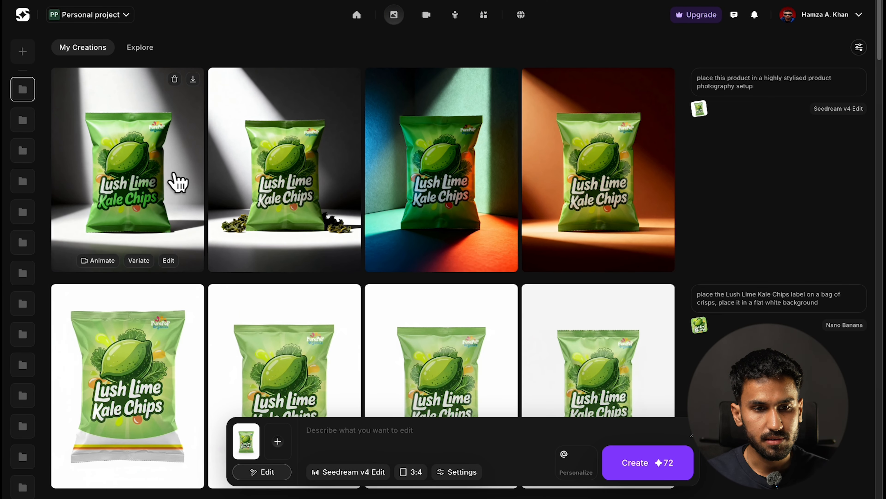
{"action": "left_click", "coordinate": [159, 174]}
{"action": "key", "text": "Right"}
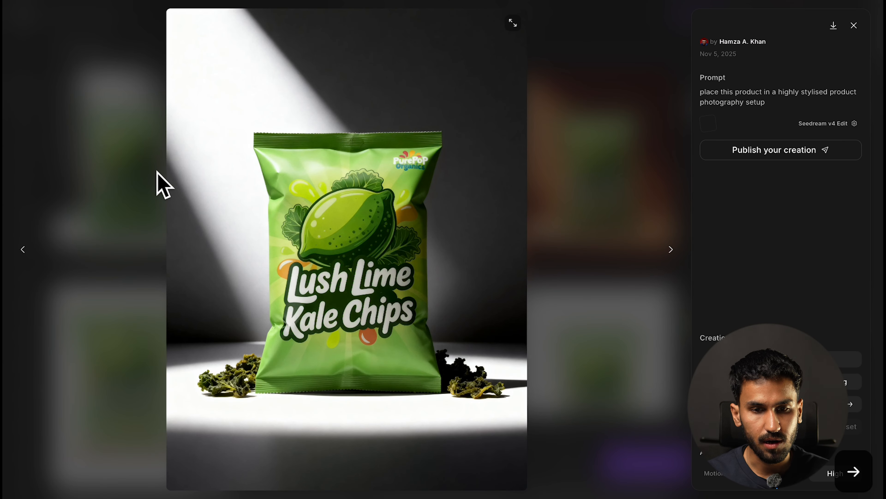
{"action": "key", "text": "Right"}
{"action": "key", "text": "Right"}
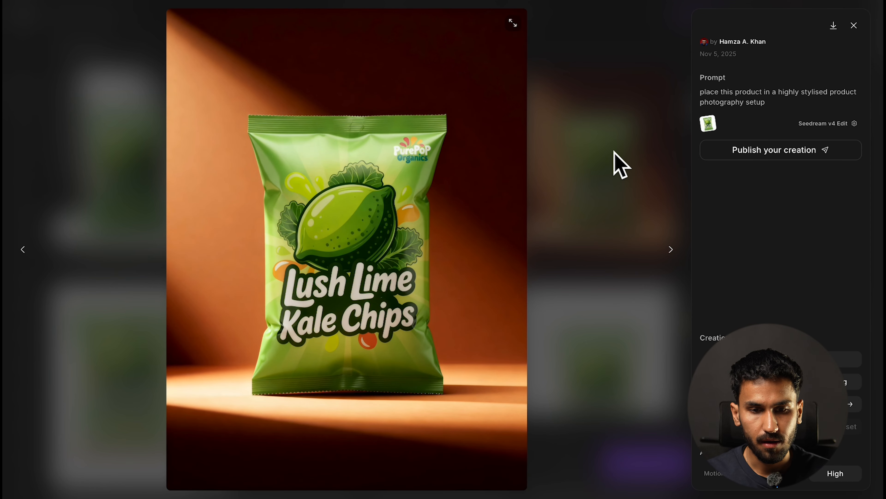
{"action": "key", "text": "Left"}
{"action": "key", "text": "Left"}
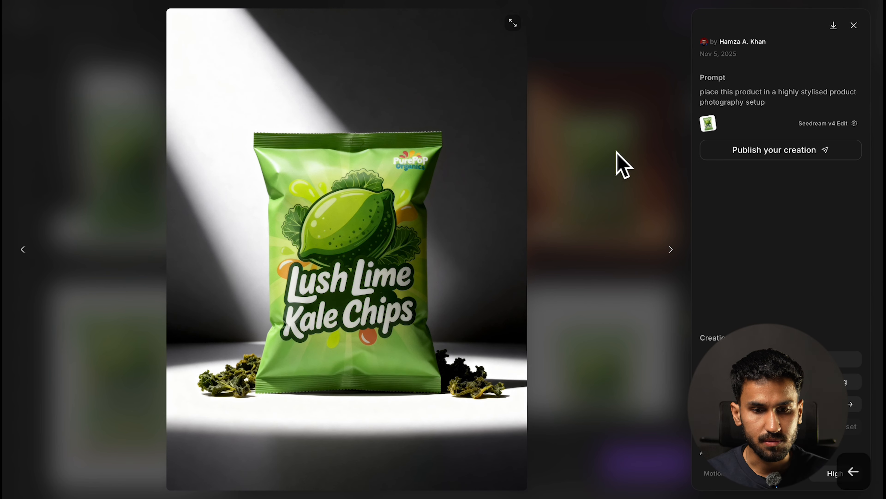